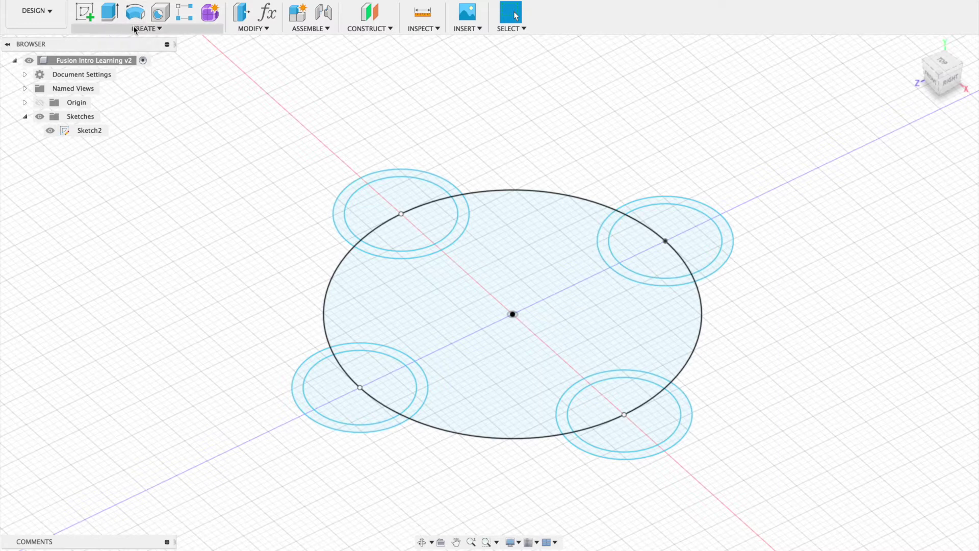
Start an Extrude and pick the sketch's large central disc area as the first profile
click(153, 29)
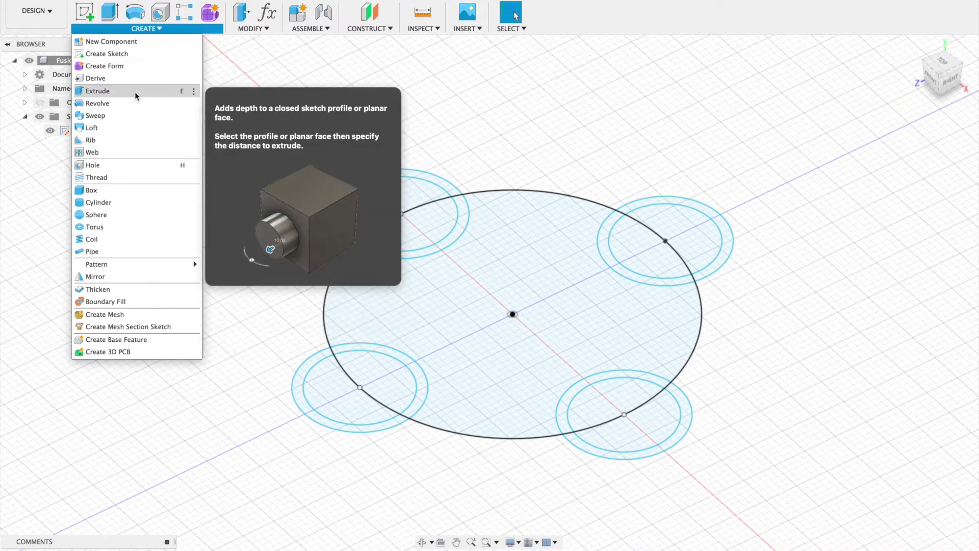
mouse_move(512, 28)
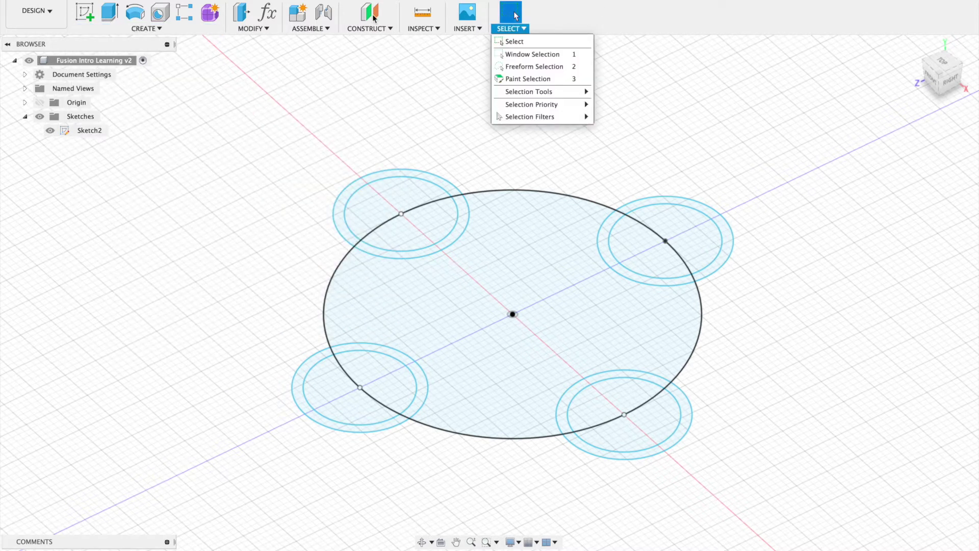
mouse_move(146, 28)
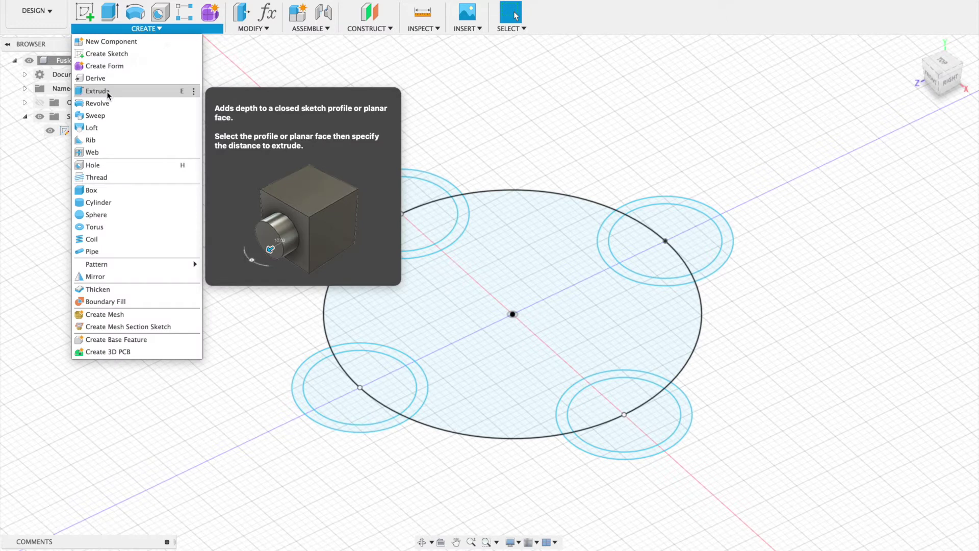
click(97, 91)
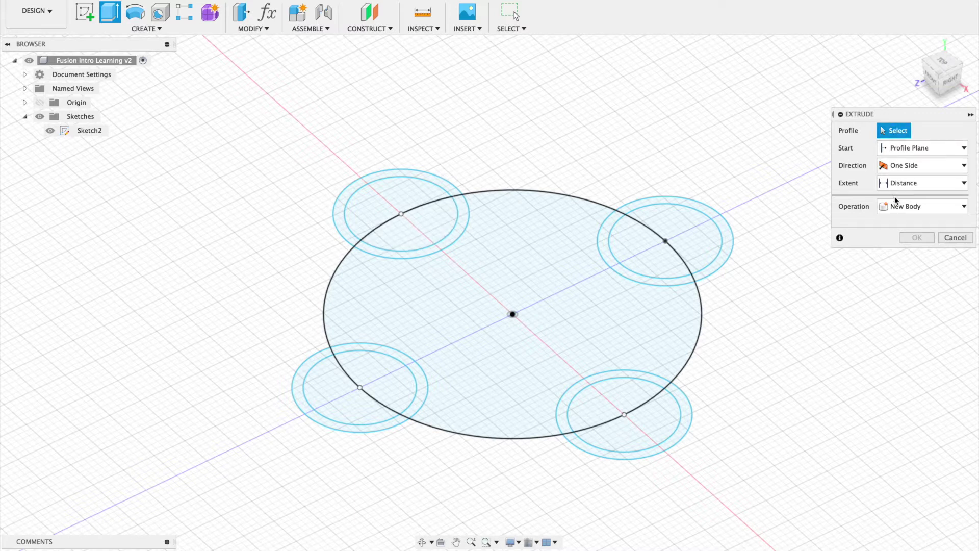
click(430, 286)
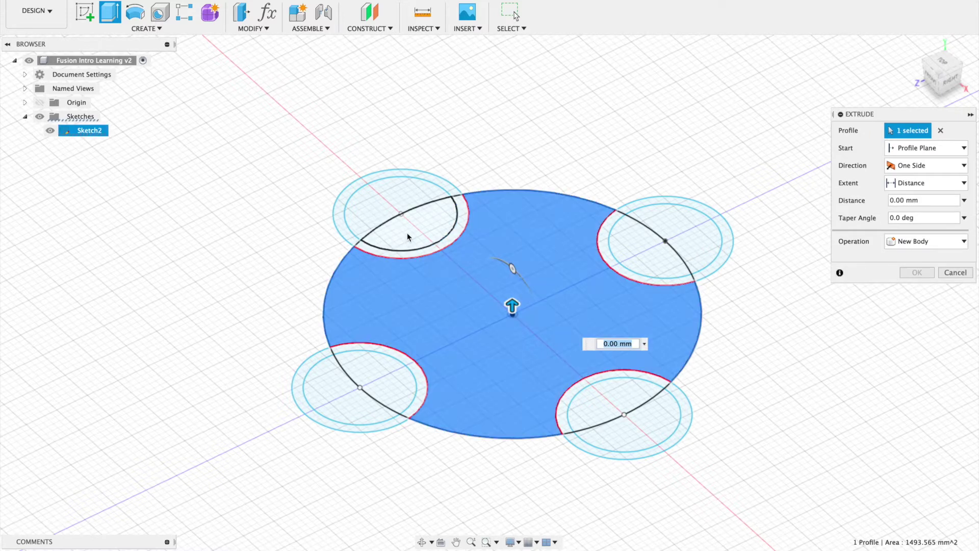
Try adding the small inner circle areas to the extrusion, then remove them and keep only the disc and inward-facing ring segments
click(369, 199)
click(368, 197)
click(645, 236)
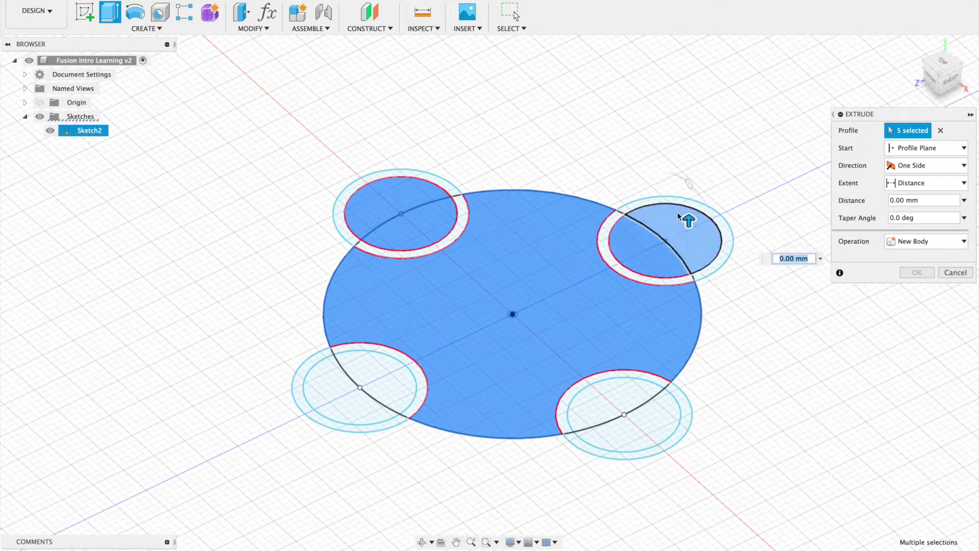
click(642, 239)
click(383, 193)
click(403, 235)
click(376, 365)
click(373, 353)
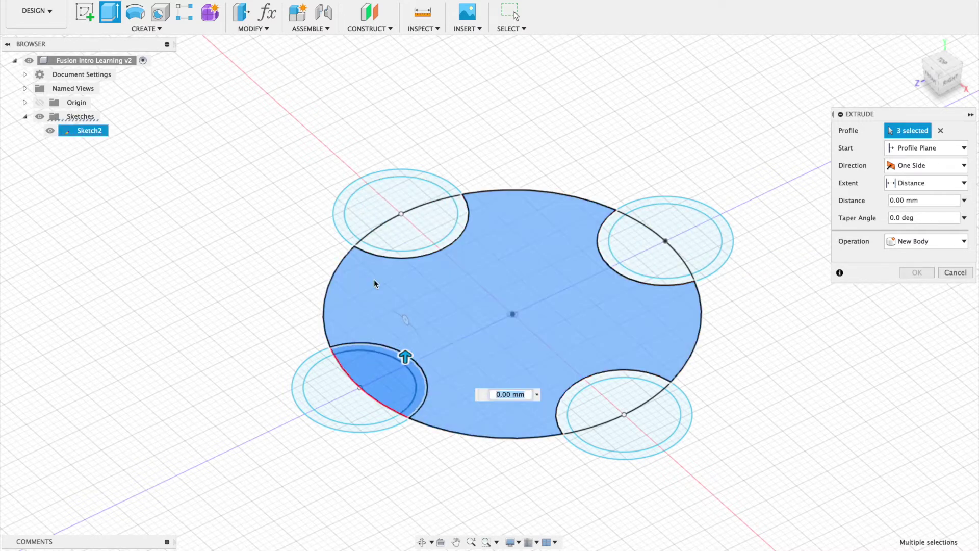
click(380, 253)
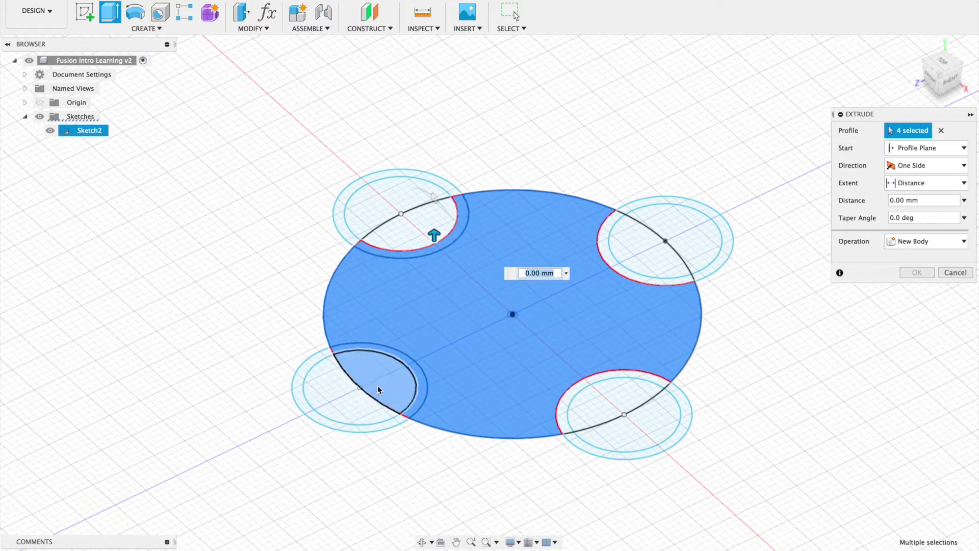
click(377, 384)
Add the remaining ring segments around the four small circles and extrude them together with the central disc by 10 mm
click(603, 244)
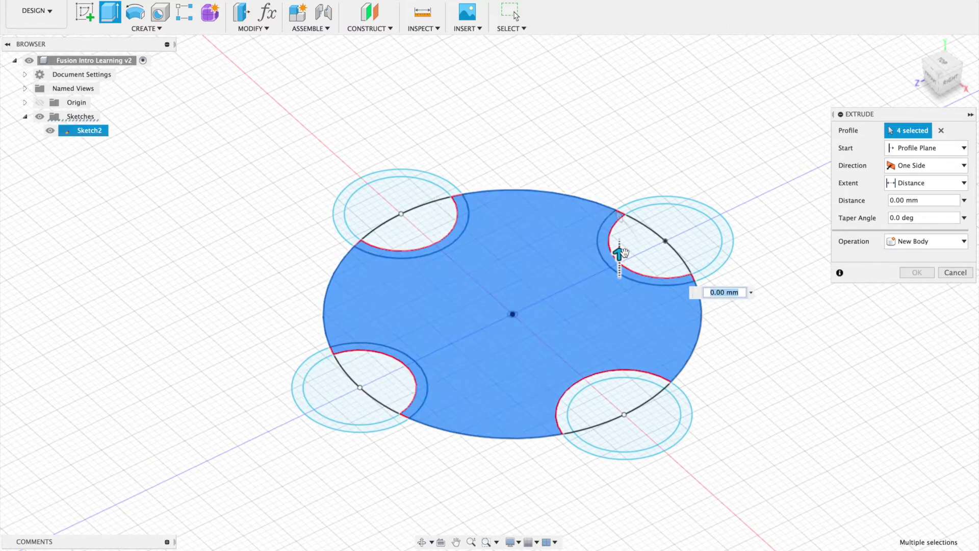
click(590, 374)
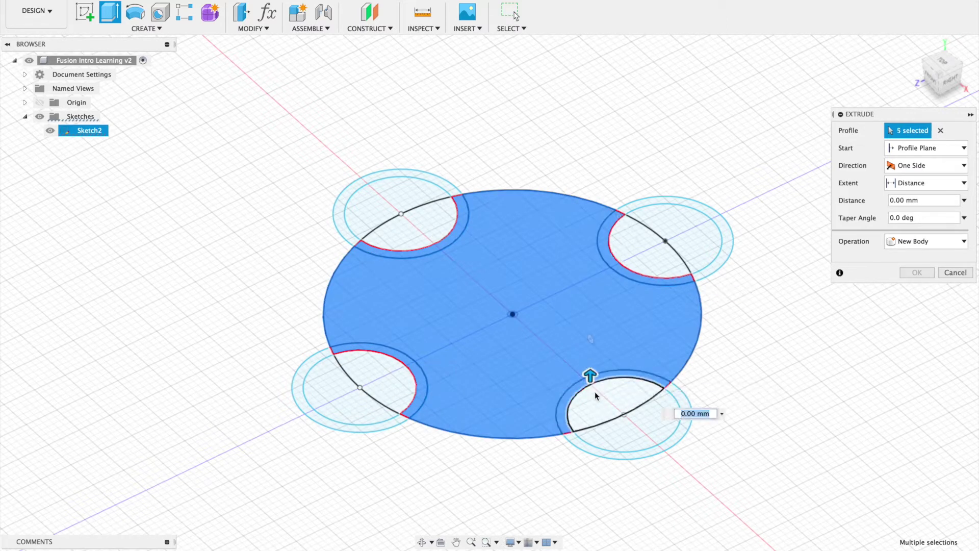
click(580, 447)
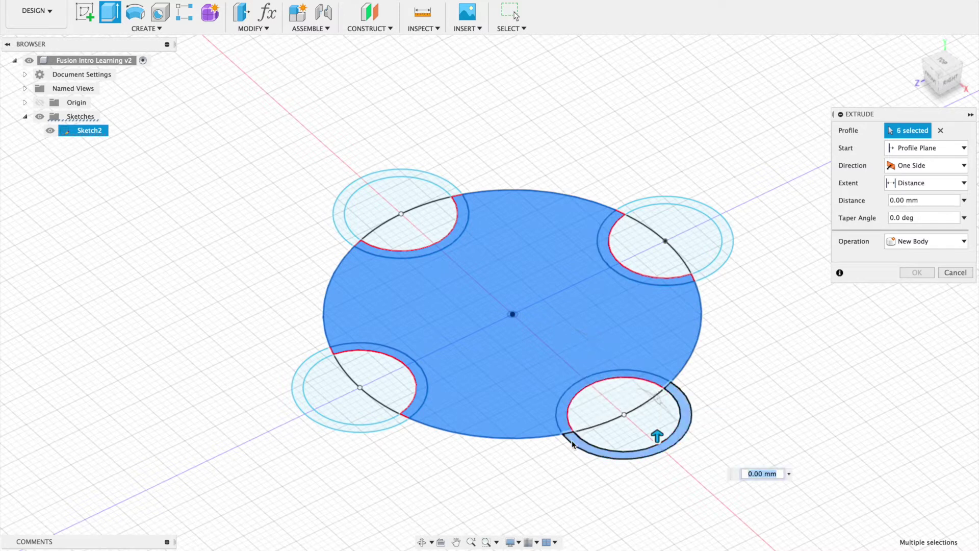
click(319, 422)
click(338, 203)
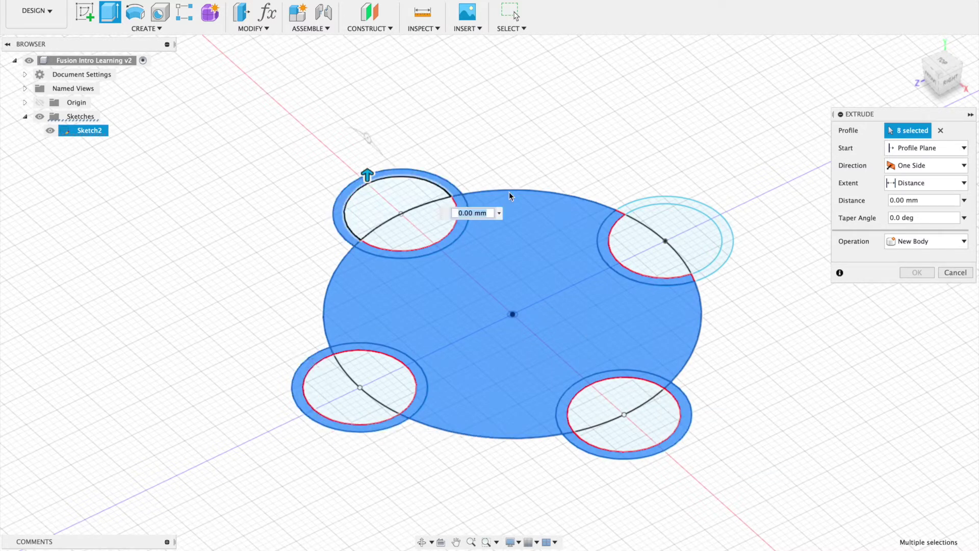
click(685, 206)
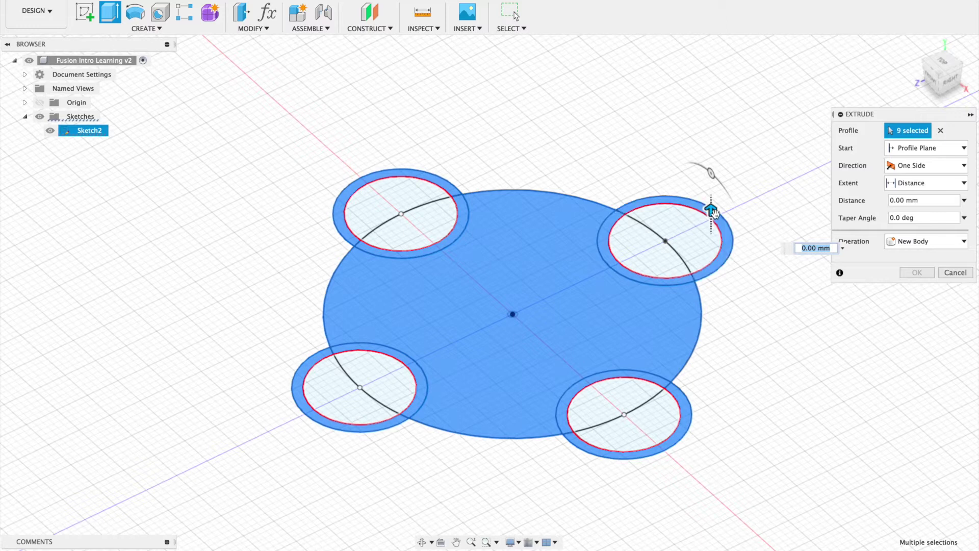
drag(711, 209, 710, 164)
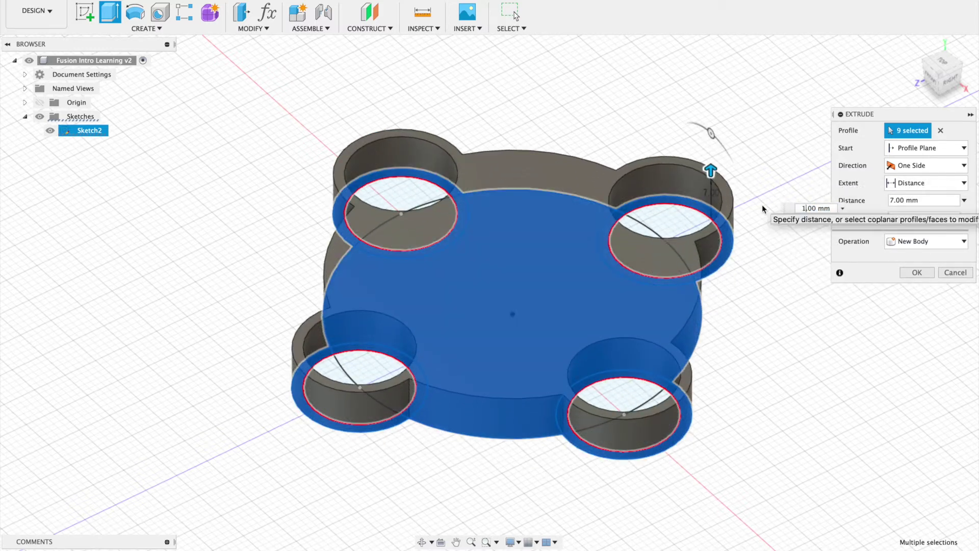
text(10)
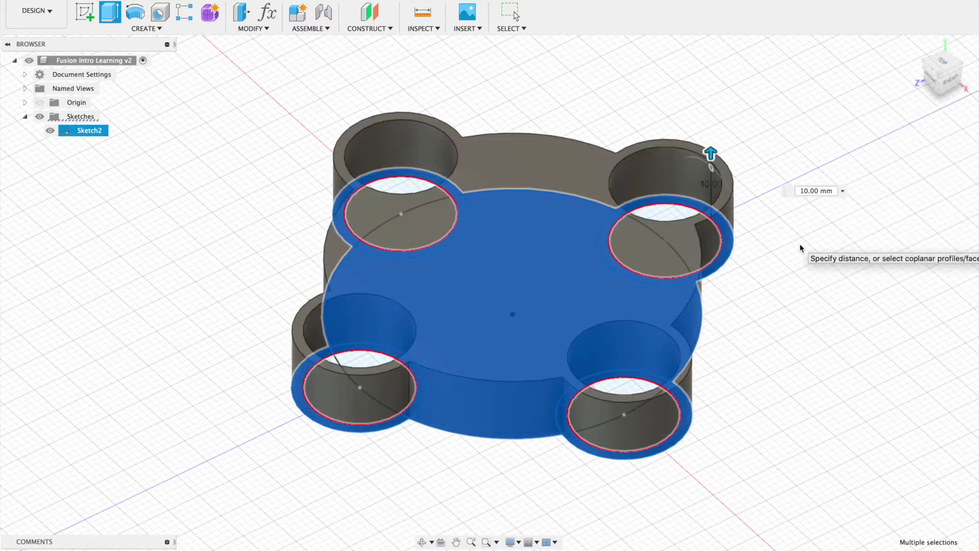
key(Return)
Undo the 10 mm extrusion of the disc and rings
mouse_move(950, 72)
mouse_down()
mouse_move(922, 72)
mouse_move(910, 58)
mouse_move(929, 77)
mouse_move(953, 71)
mouse_move(914, 81)
mouse_up()
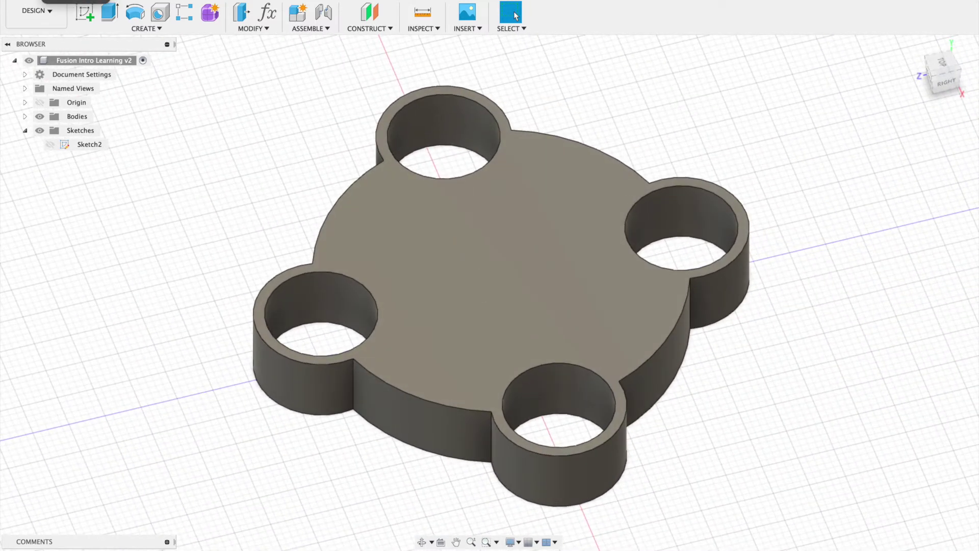
key(ctrl+z)
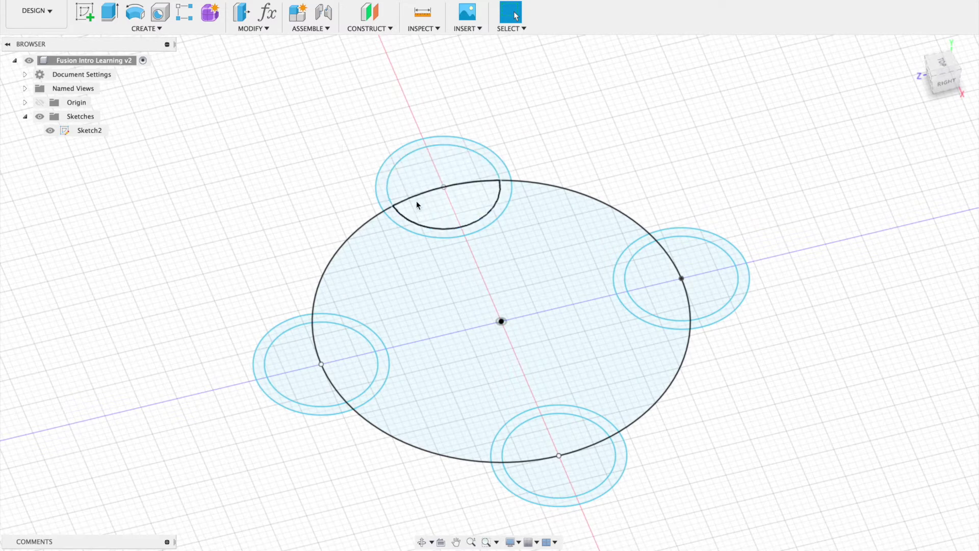
Start an Extrude and select all eight ring segments and the central disc as profiles, leaving the four inner circles out
key(e)
click(394, 218)
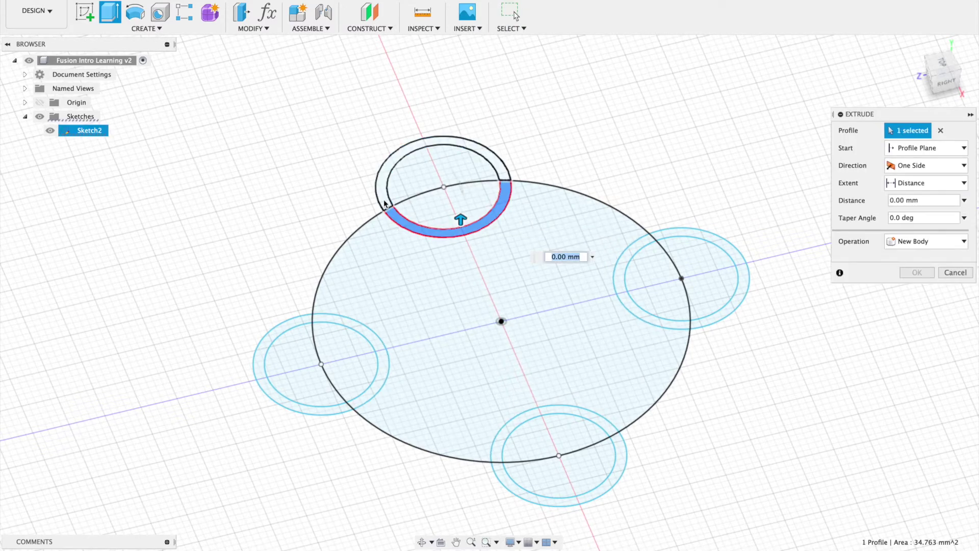
click(384, 202)
click(289, 326)
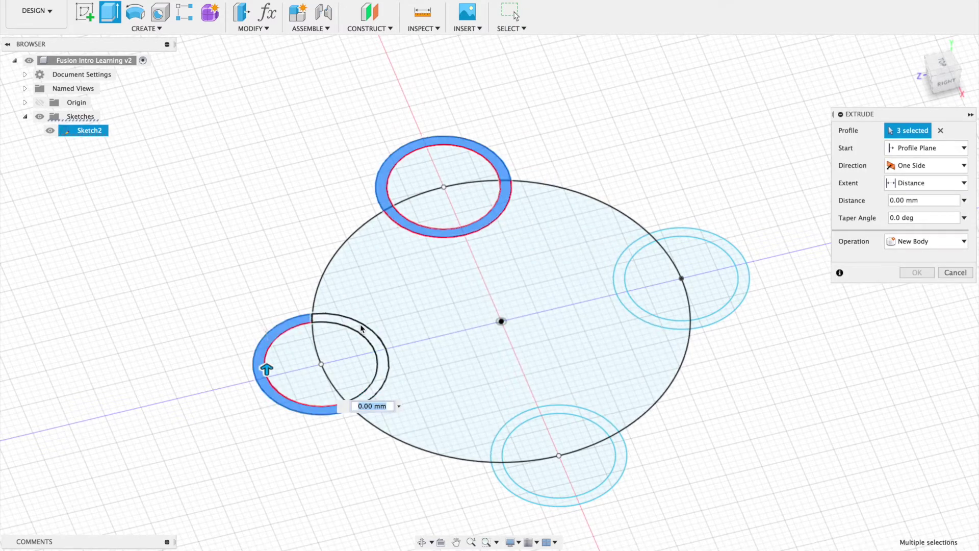
click(381, 349)
click(620, 278)
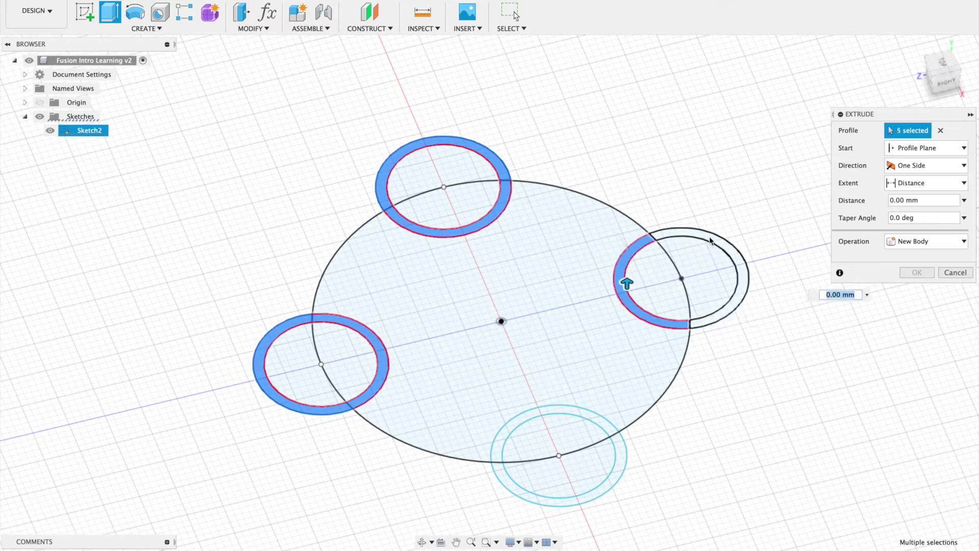
click(735, 255)
click(571, 410)
click(614, 480)
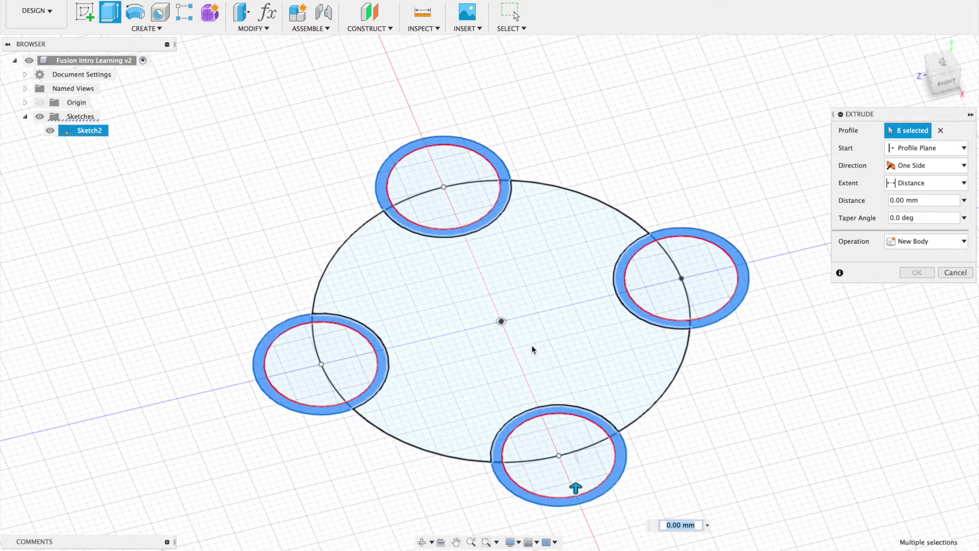
click(531, 345)
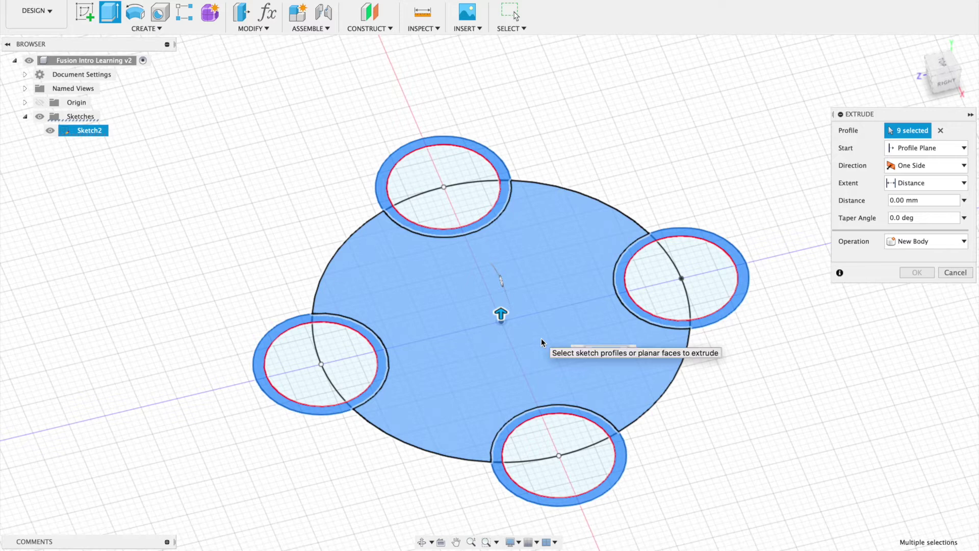
Extrude the selected disc and ring profiles 10 mm as a New Body
text(10)
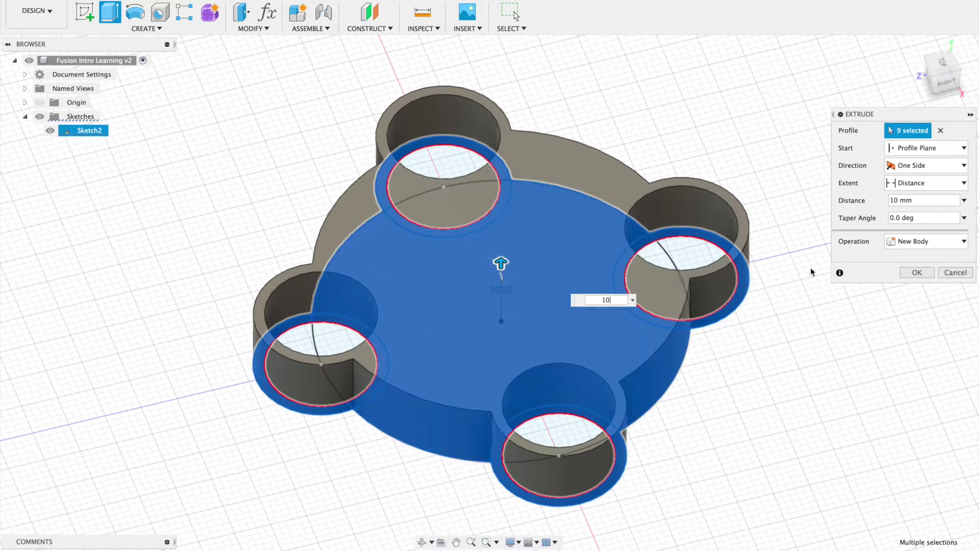
click(913, 243)
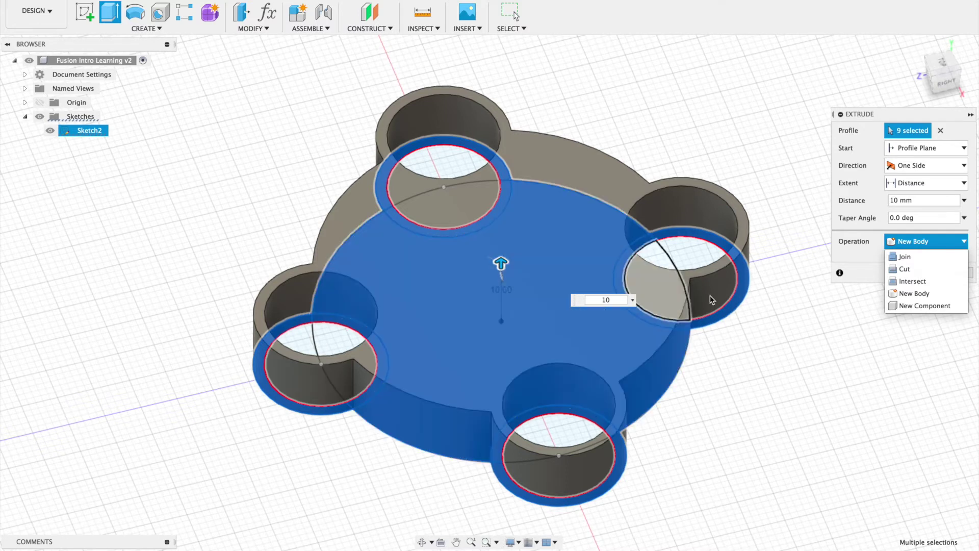
click(870, 258)
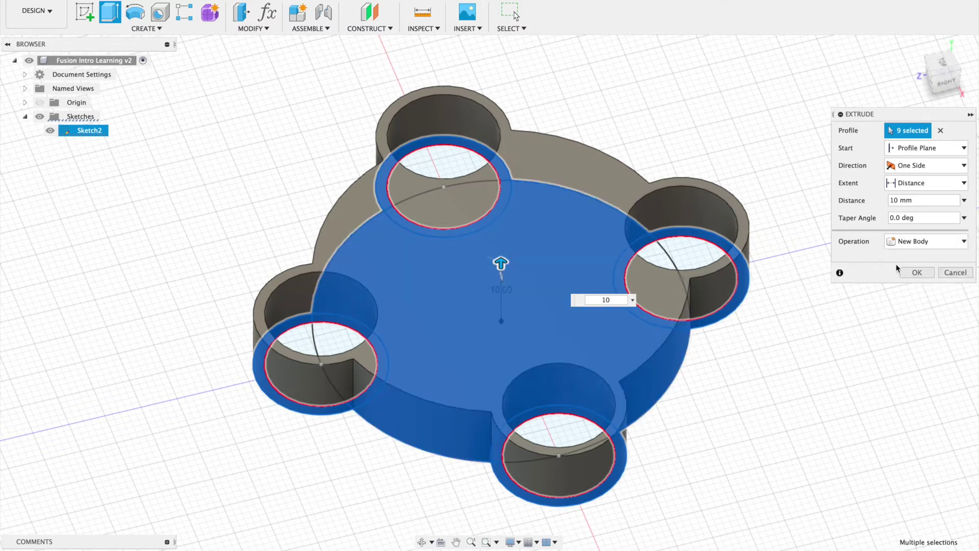
click(913, 244)
click(908, 239)
click(908, 239)
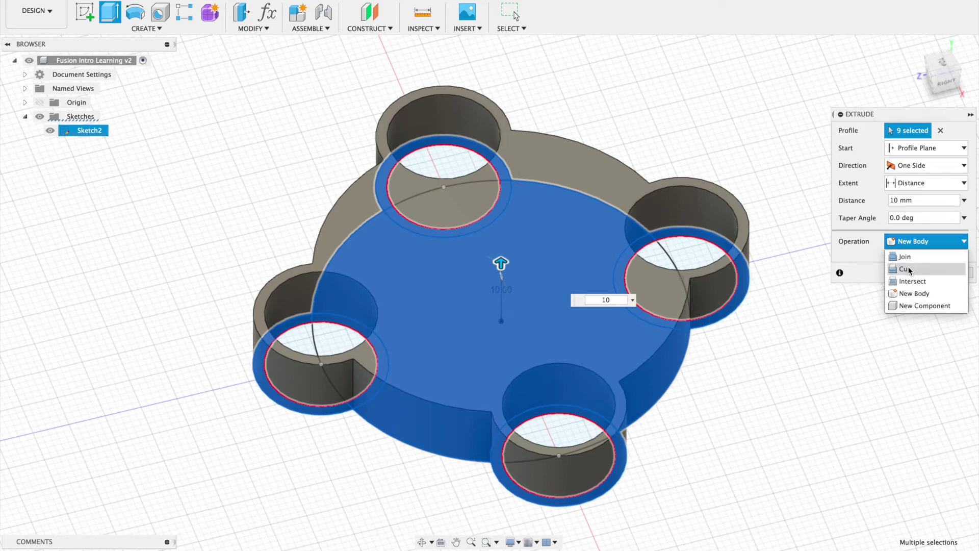
click(857, 252)
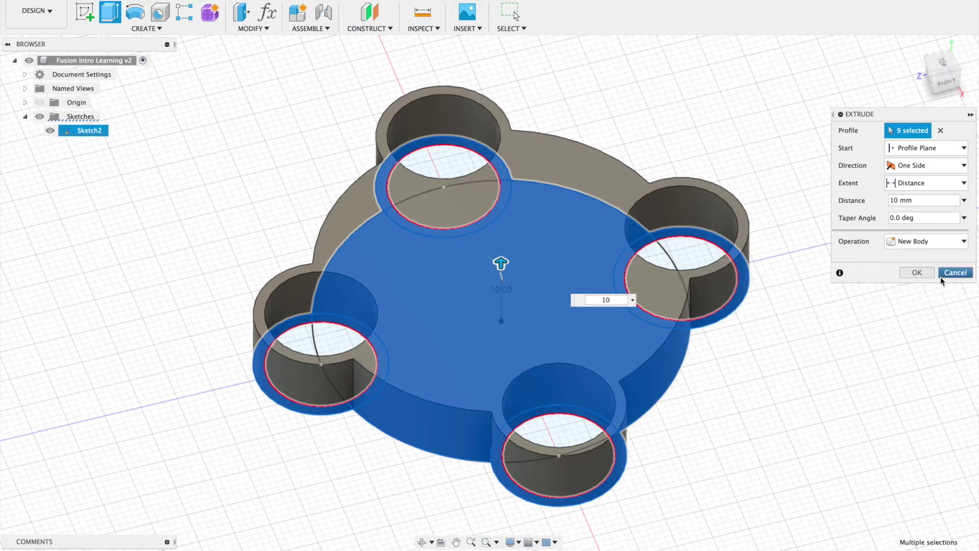
click(911, 274)
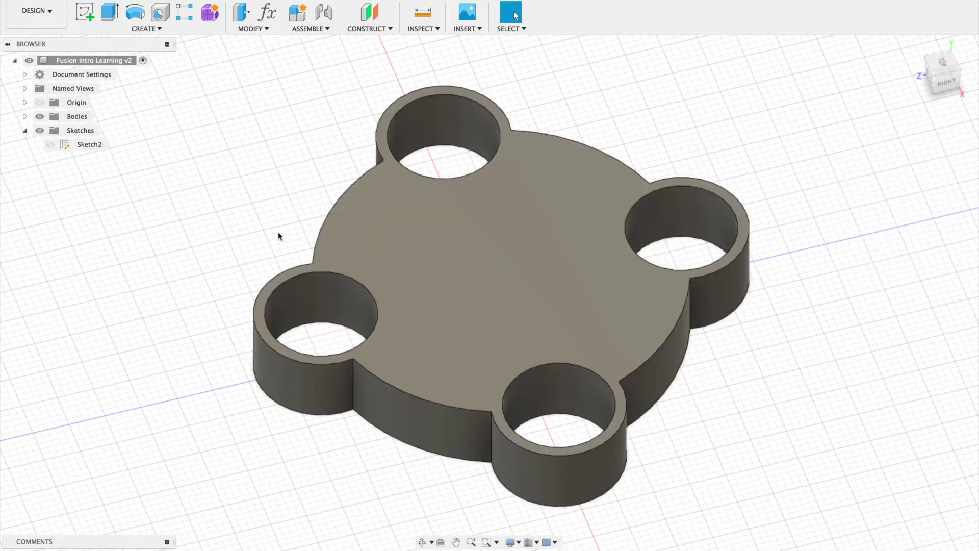
Make Sketch2 visible again together with the extruded body
mouse_move(948, 76)
mouse_down()
mouse_move(917, 66)
mouse_move(945, 57)
mouse_move(977, 77)
mouse_up()
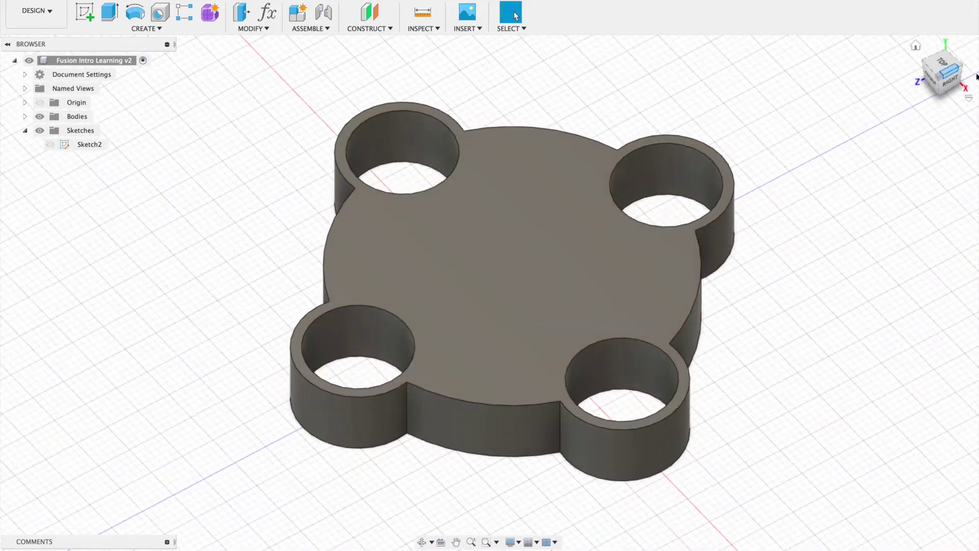
click(916, 46)
click(50, 145)
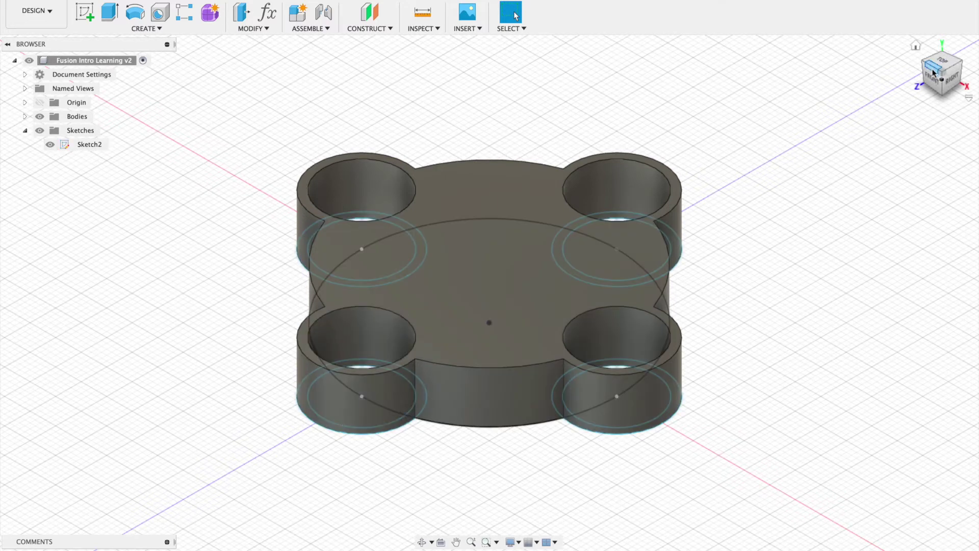
Select the four Sketch2 profiles inside the small inner circles that lie outside the large central circle
drag(937, 76, 924, 87)
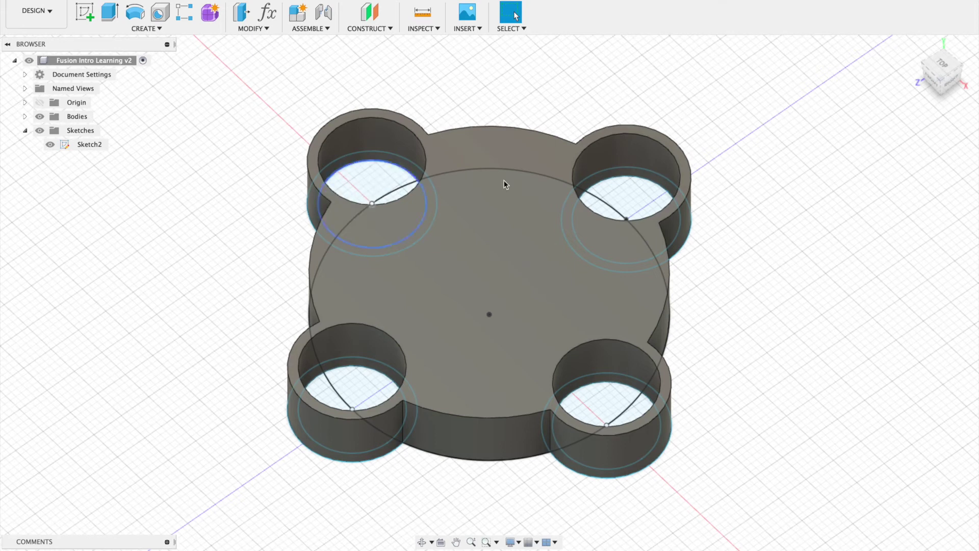
click(645, 190)
shift+click(354, 180)
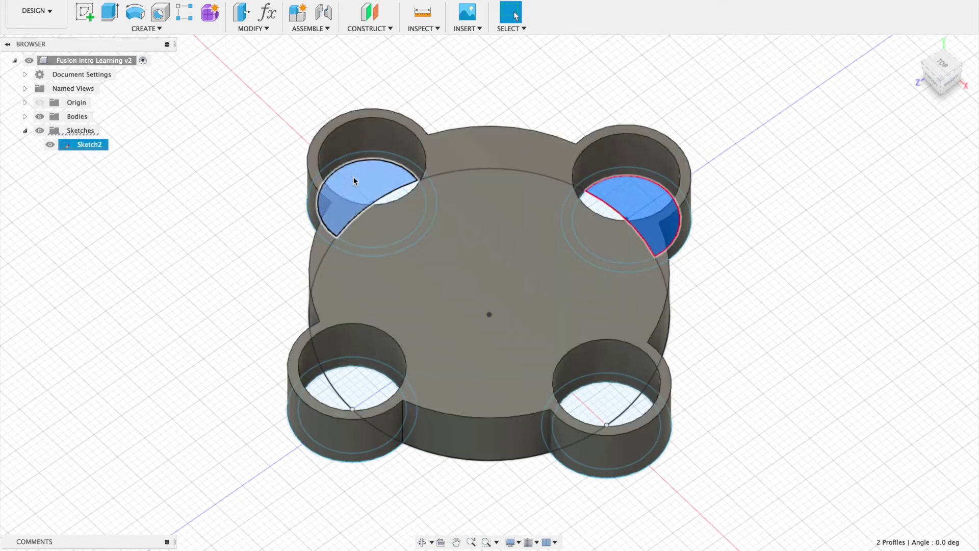
shift+click(332, 399)
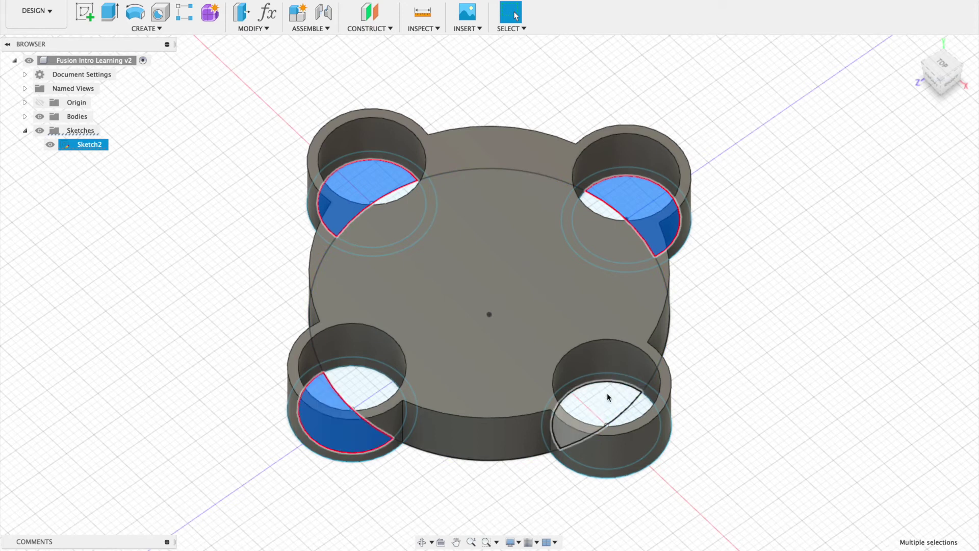
shift+click(645, 408)
Start an Extrude of the four selected circle segments and set its distance to 7 mm
key(e)
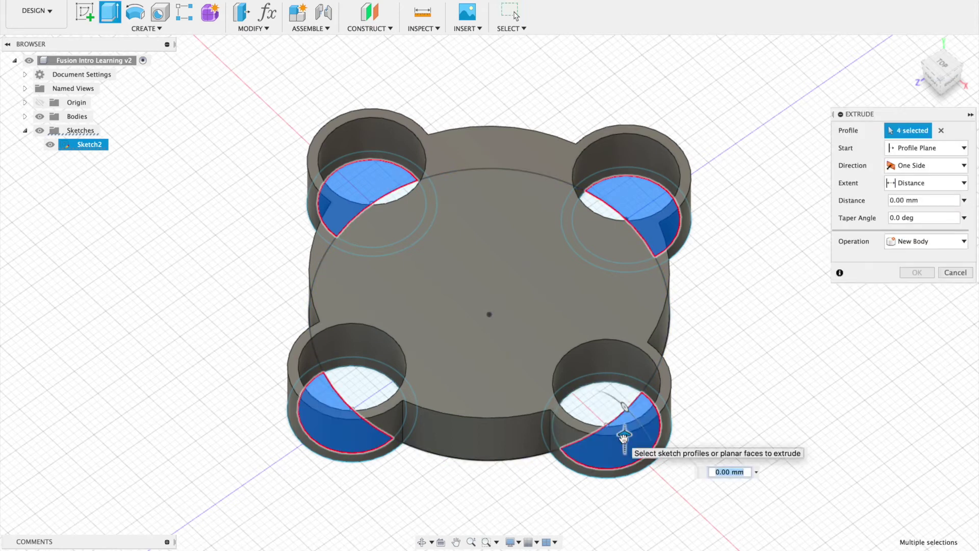
drag(624, 433, 624, 410)
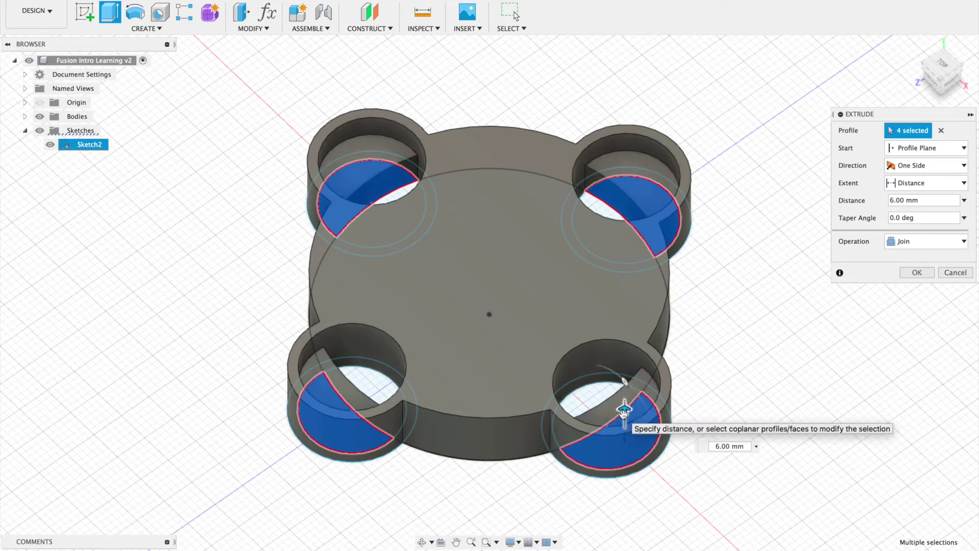
text(7)
key(Return)
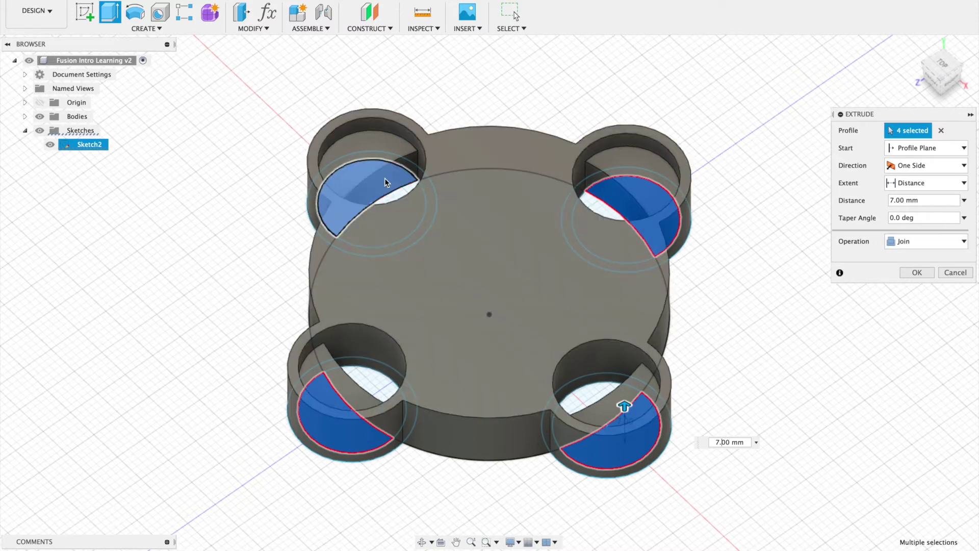
Try New Body as the extrusion's operation, return it to Join and complete the extrusion
click(24, 116)
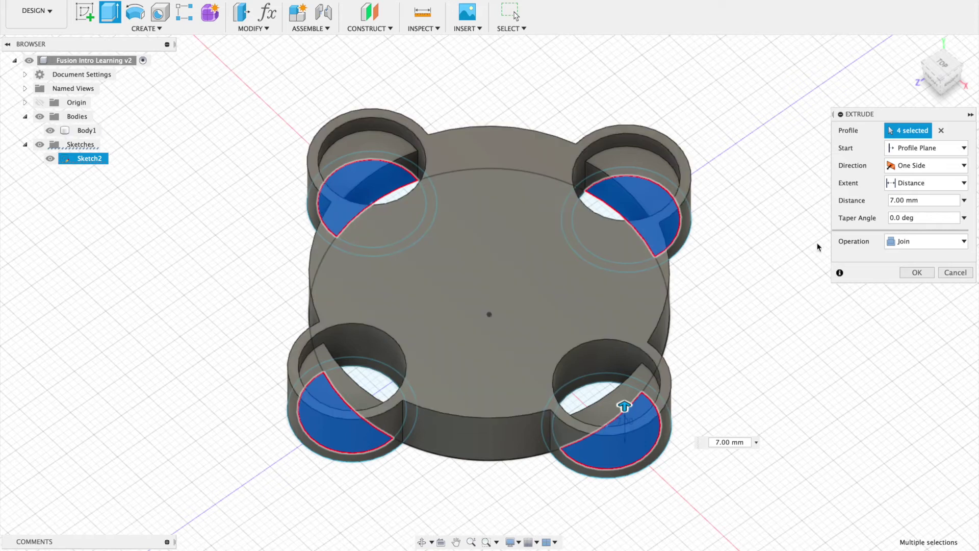
click(920, 249)
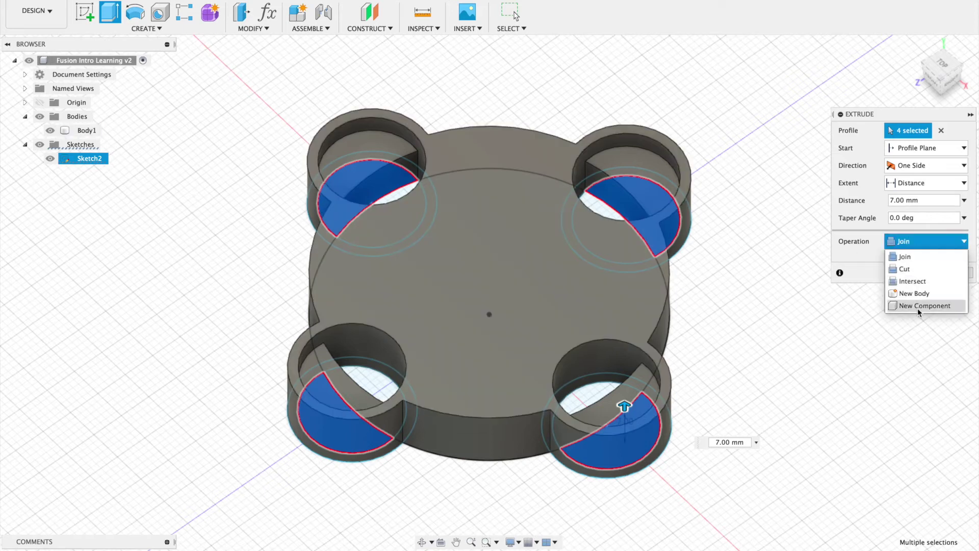
click(922, 295)
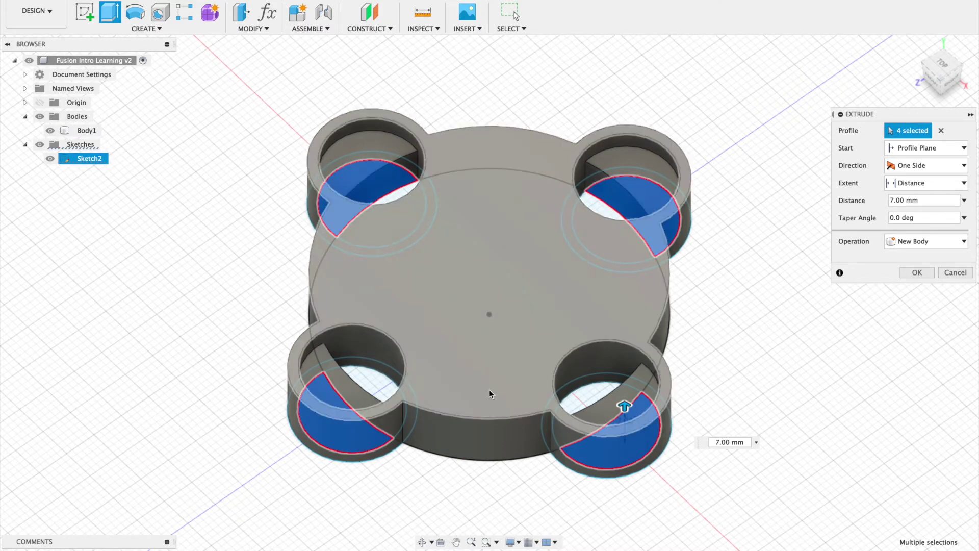
click(928, 240)
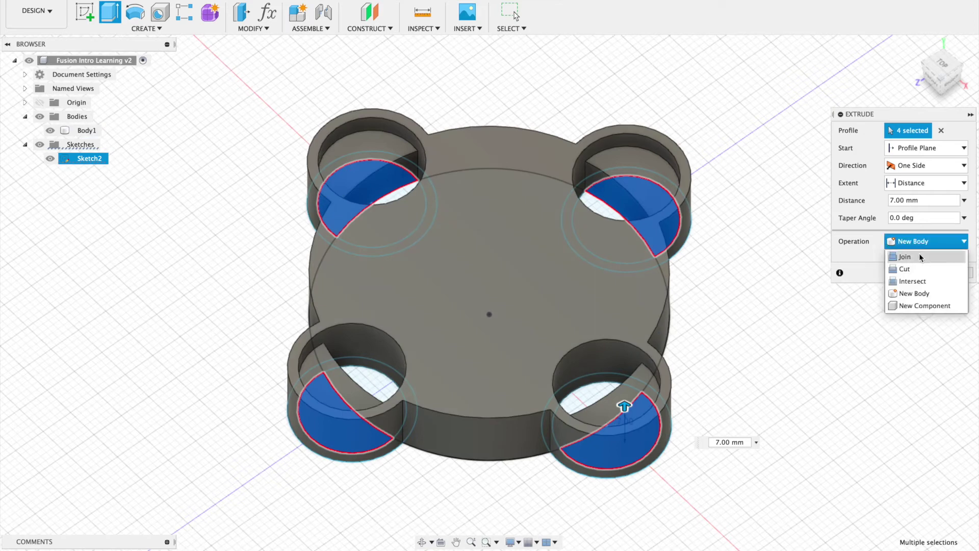
click(920, 257)
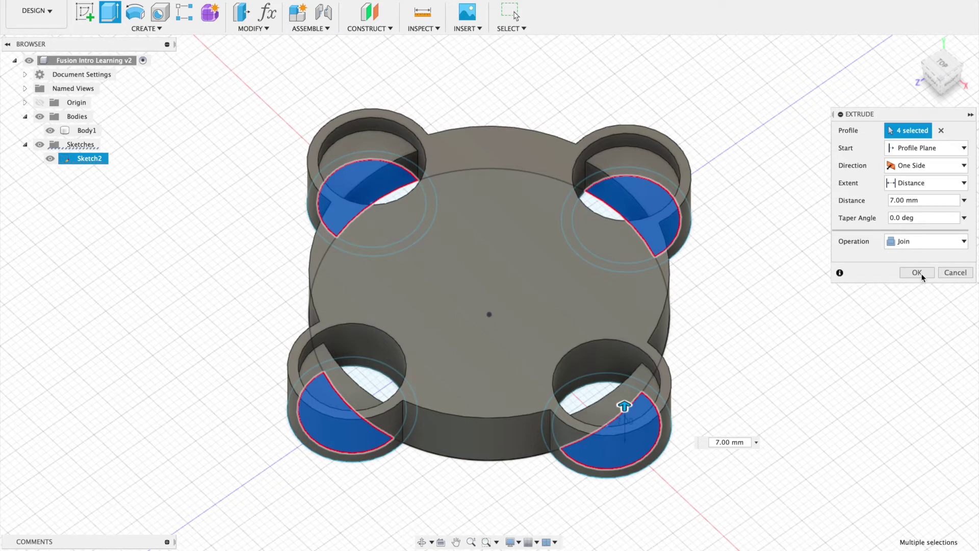
click(921, 274)
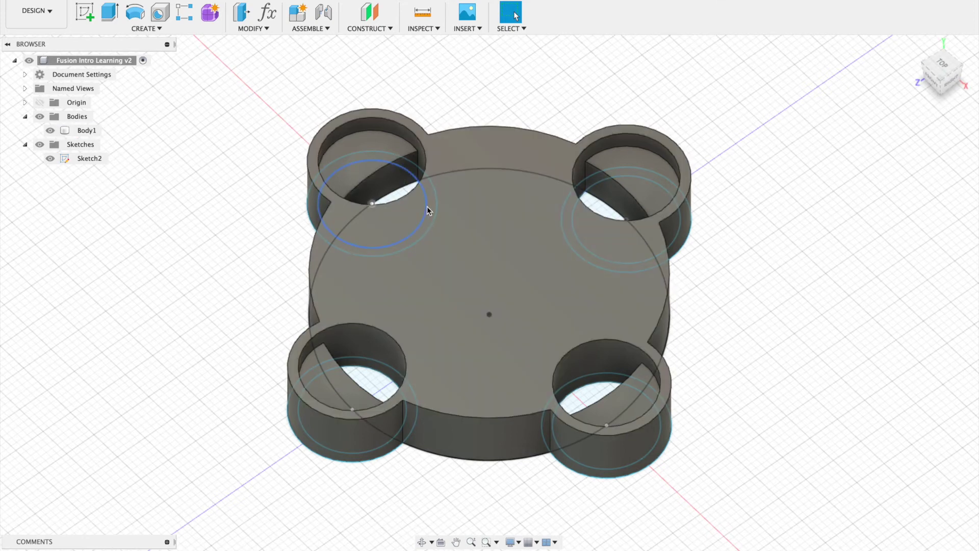
Start an Extrude and, with Body1 temporarily hidden, select the four ring arcs inside the large circle as profiles
key(e)
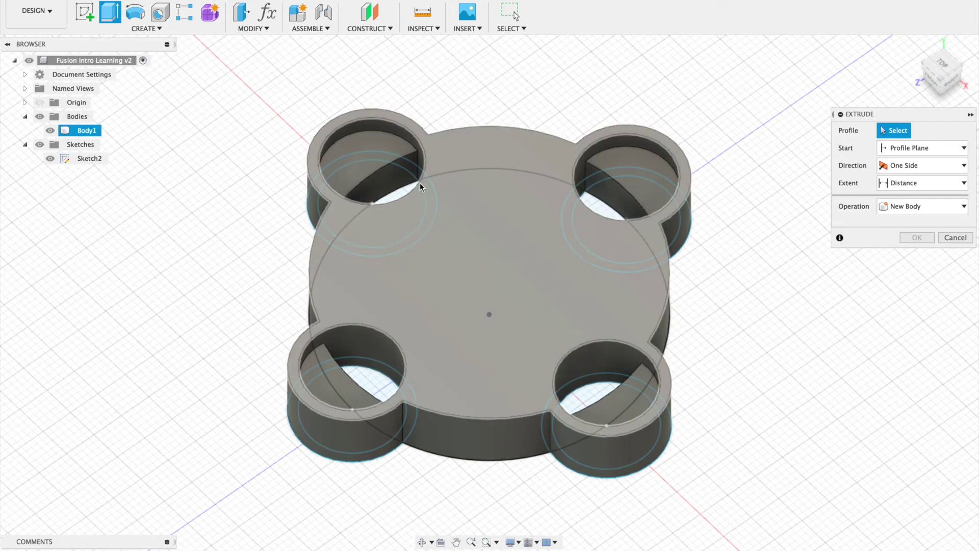
mouse_move(944, 81)
mouse_down()
mouse_move(924, 67)
mouse_move(896, 17)
mouse_move(905, 1)
mouse_up()
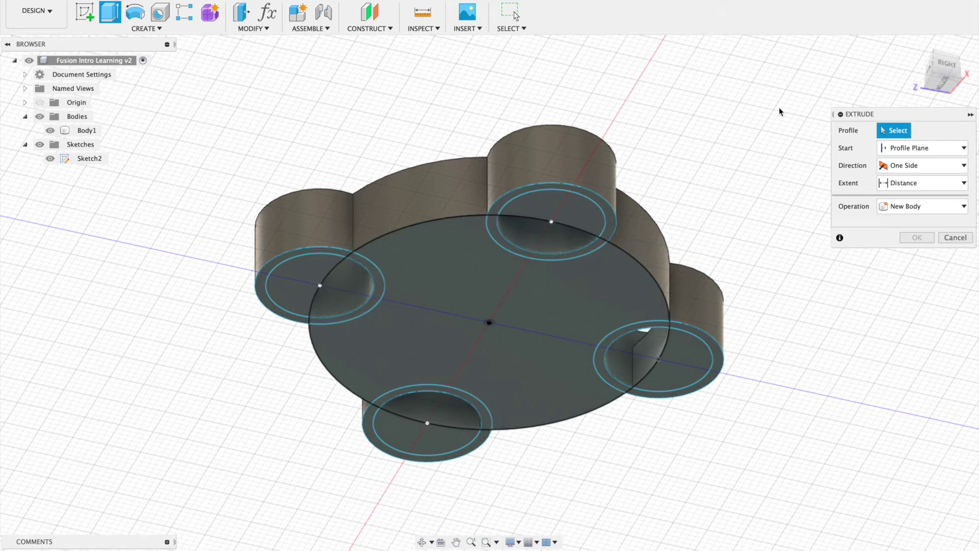
click(937, 66)
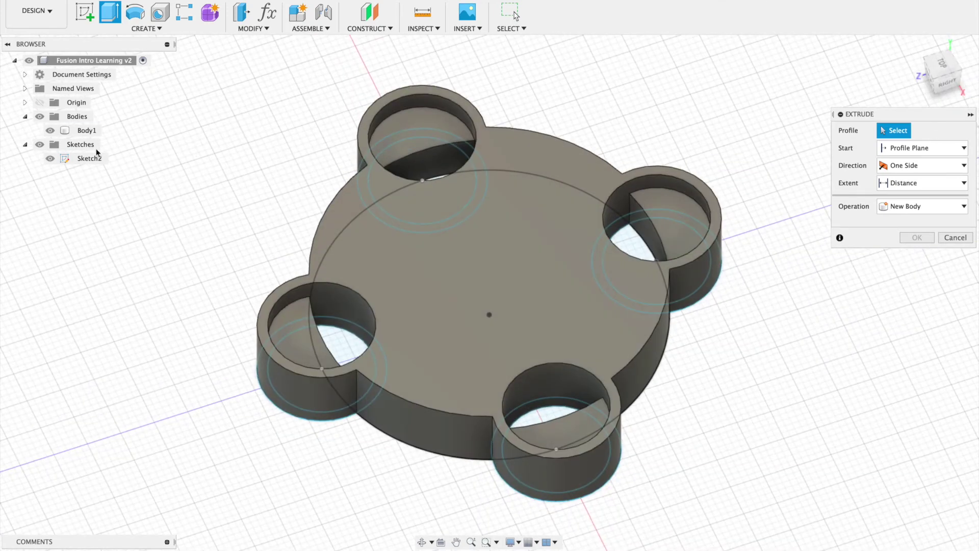
click(50, 131)
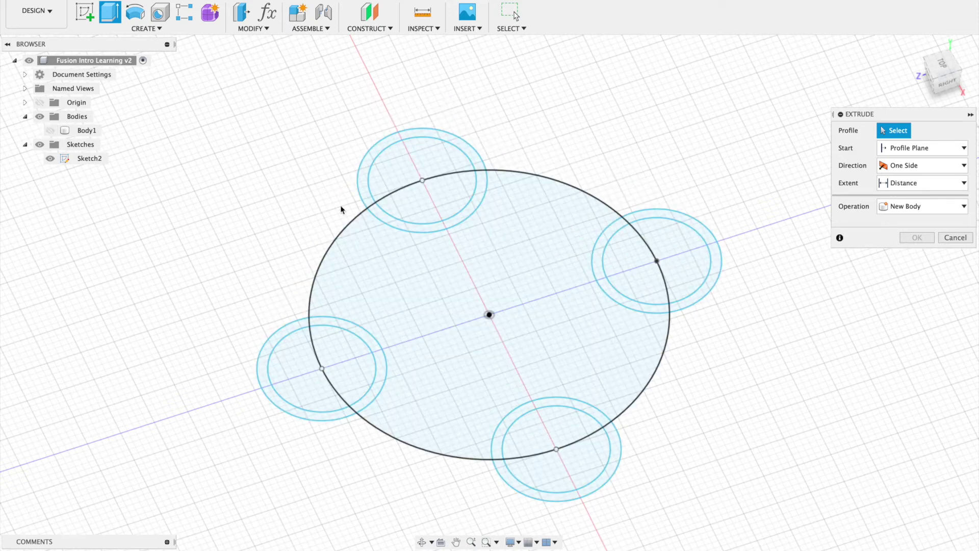
click(409, 227)
click(366, 332)
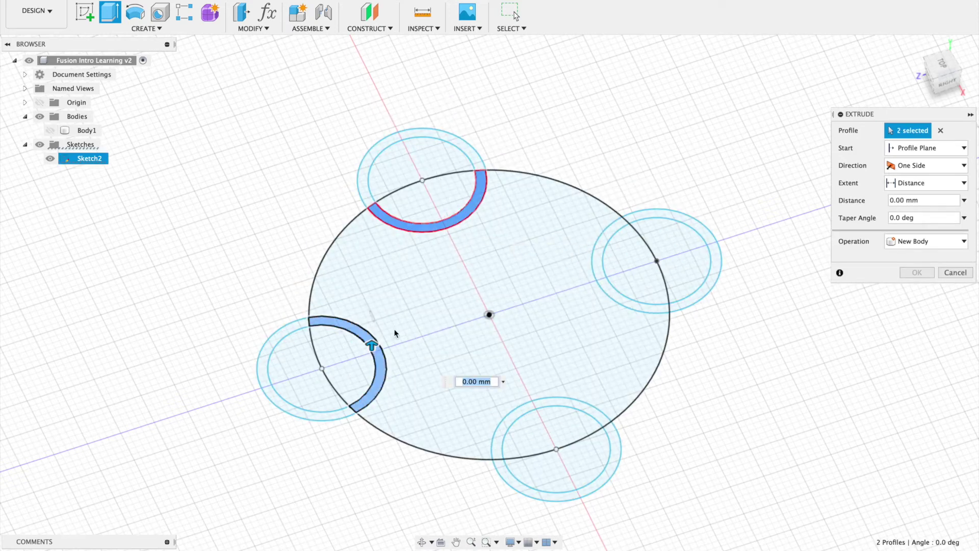
click(638, 303)
click(556, 401)
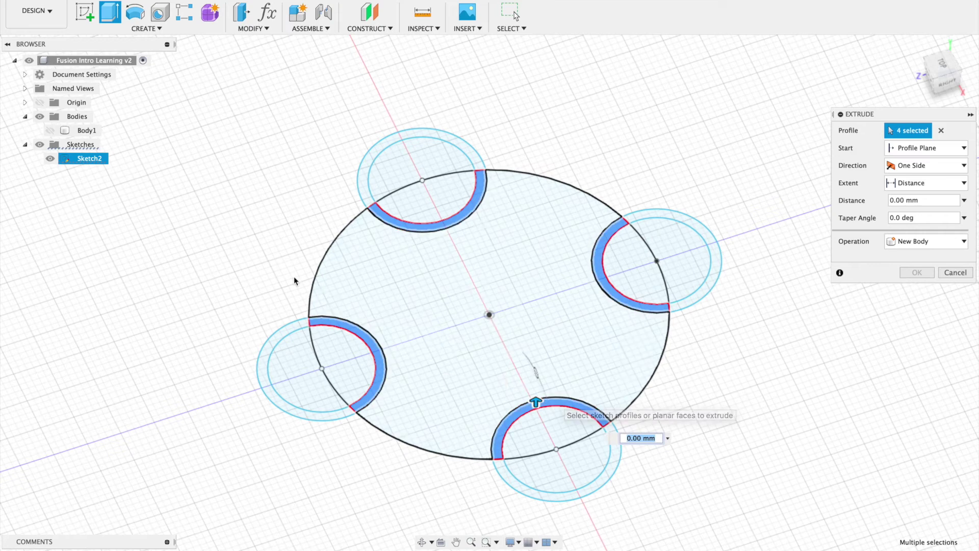
click(50, 131)
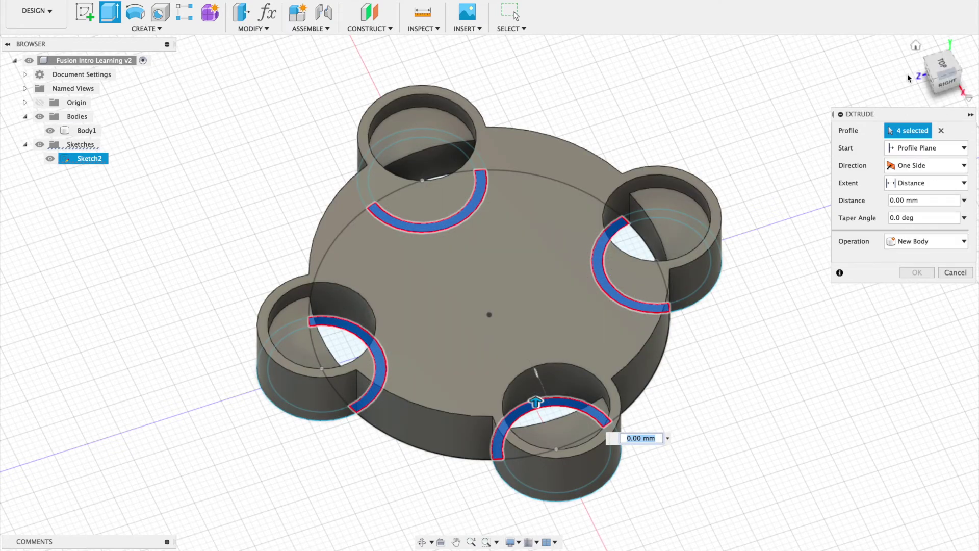
Extrude the four selected ring arcs as a Cut of 21 mm, all the way through the body
drag(944, 86, 937, 0)
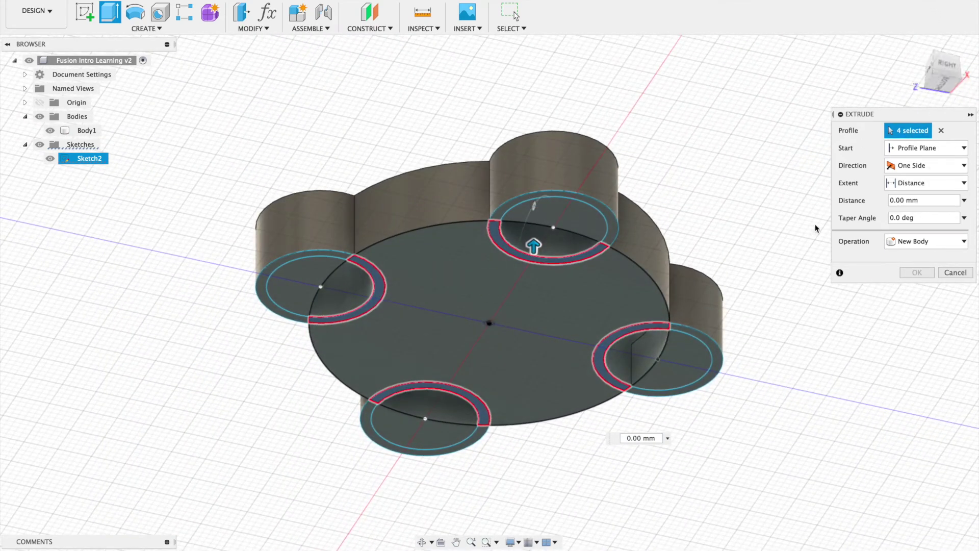
click(916, 240)
click(914, 265)
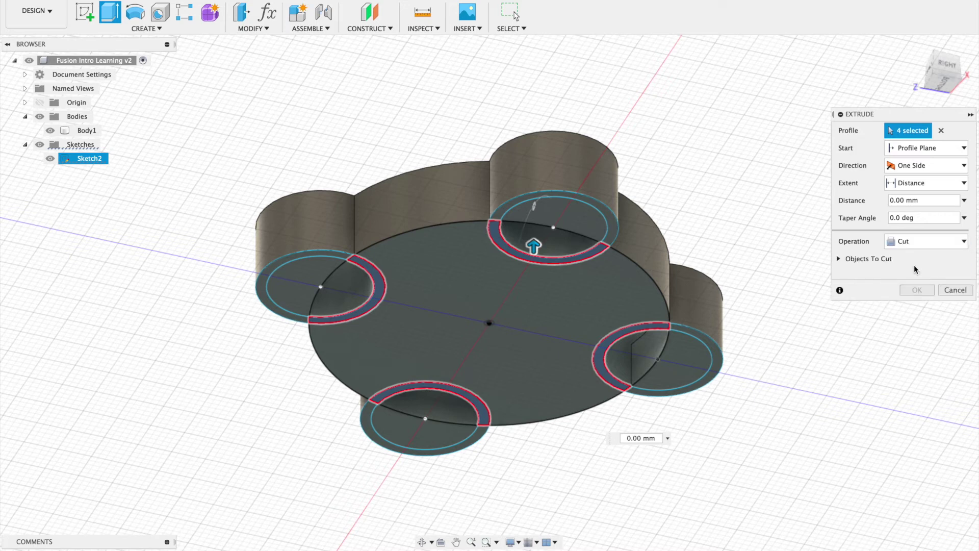
drag(534, 246, 533, 223)
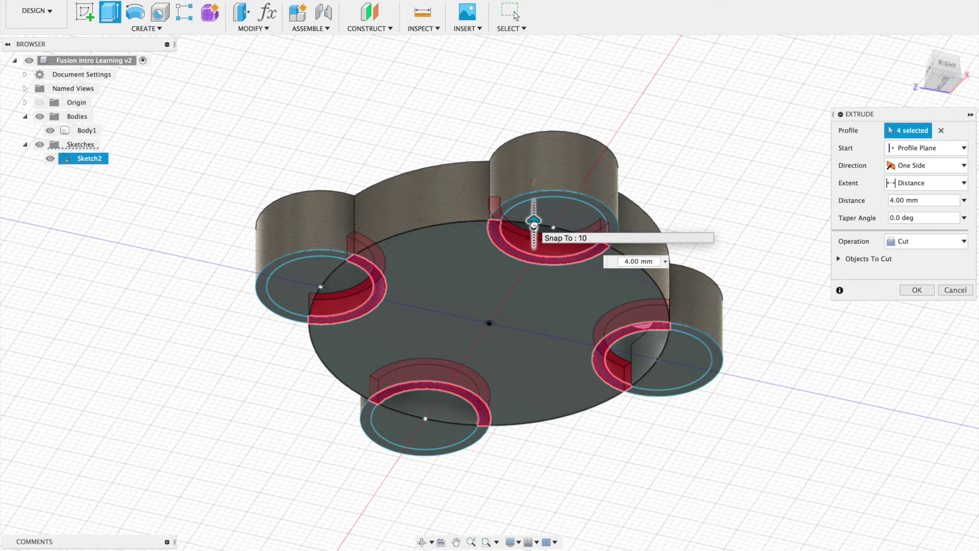
drag(534, 223, 533, 114)
click(942, 70)
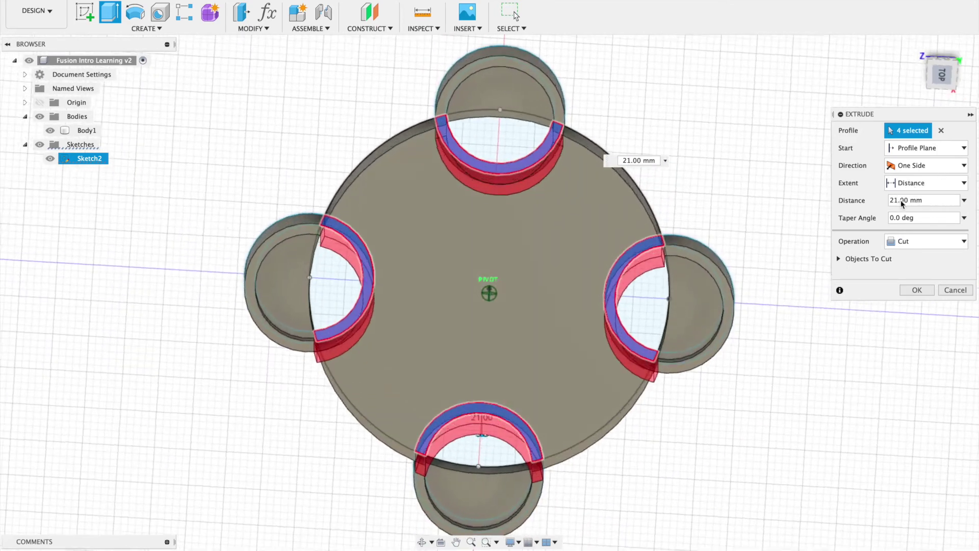
shift+middle_drag(921, 185, 924, 166)
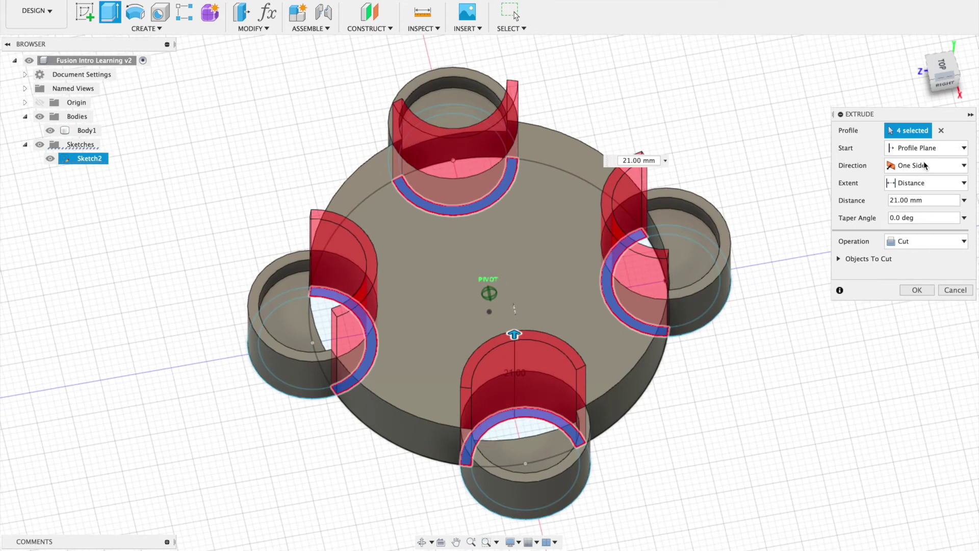
click(917, 291)
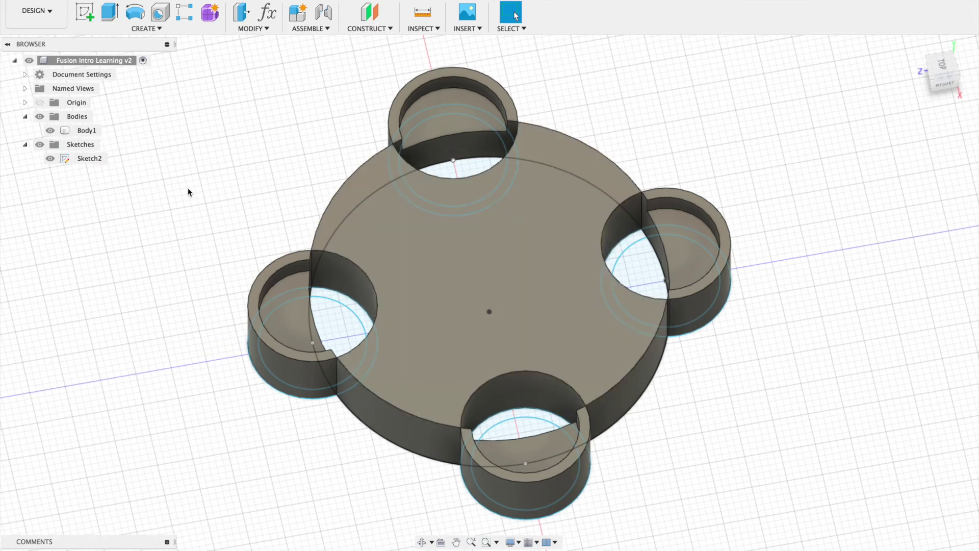
Undo the through cut and start a new Extrude with the same four inner ring arcs selected from the underside
click(373, 192)
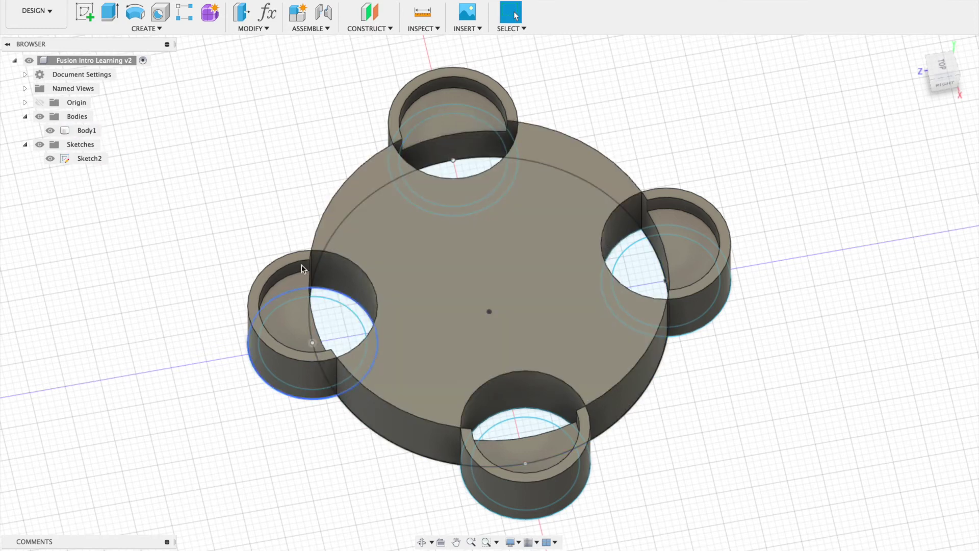
mouse_move(937, 82)
mouse_down()
mouse_move(932, 155)
mouse_move(934, 93)
mouse_move(917, 78)
mouse_up()
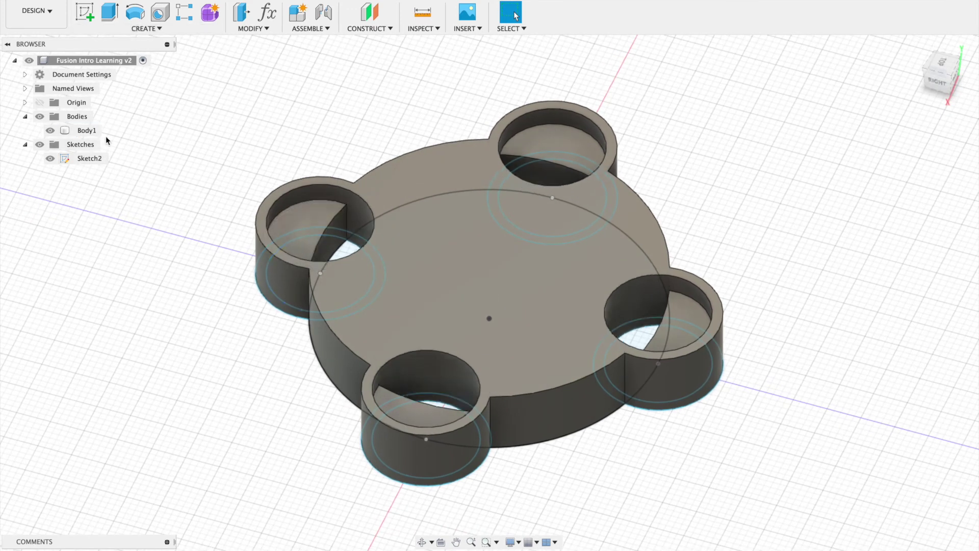
drag(933, 92, 931, 9)
key(e)
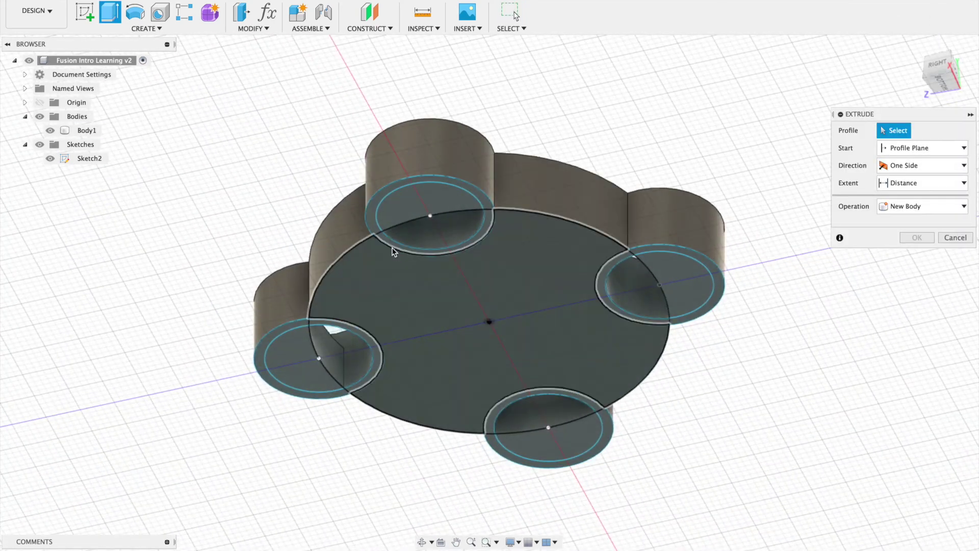
click(396, 244)
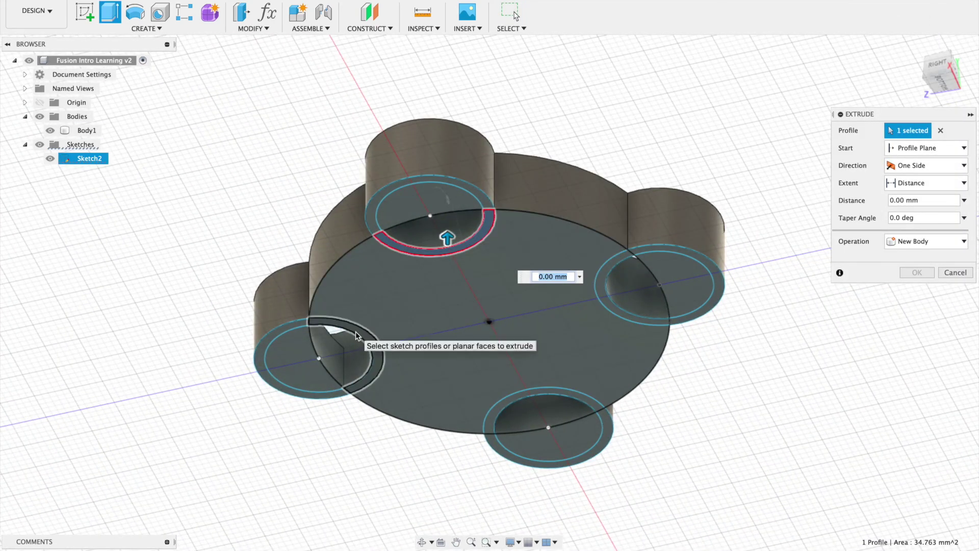
click(356, 331)
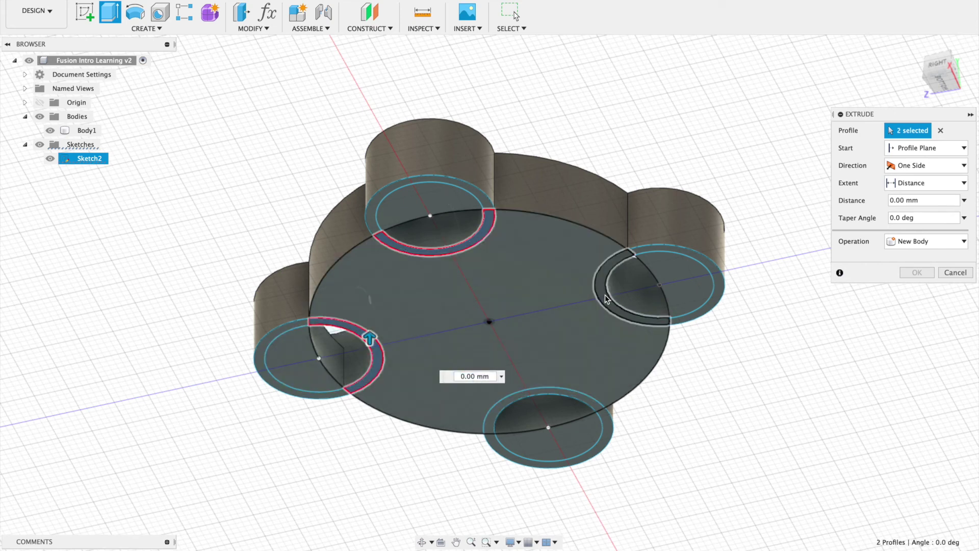
click(608, 301)
click(564, 391)
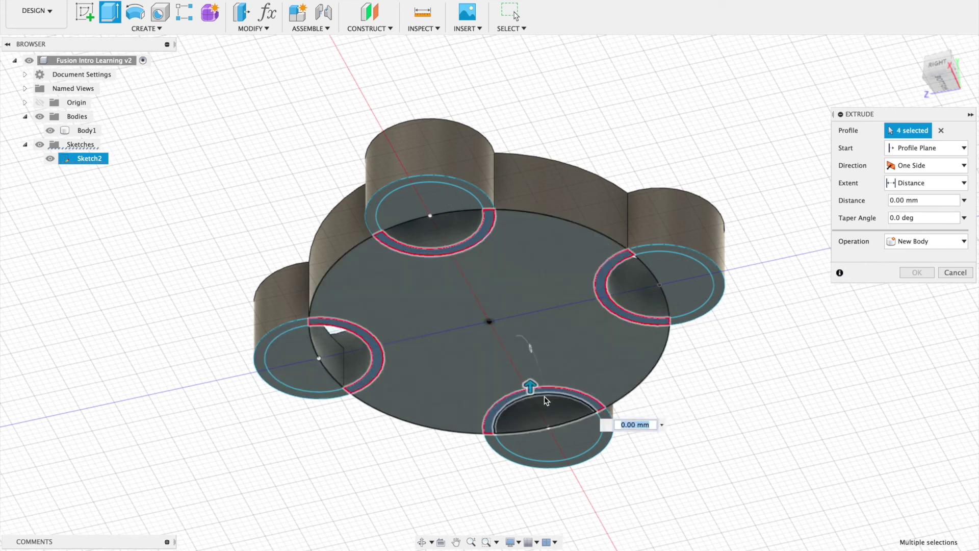
Cut the four selected ring arcs 5 mm deep into the body from its underside
drag(529, 390, 520, 338)
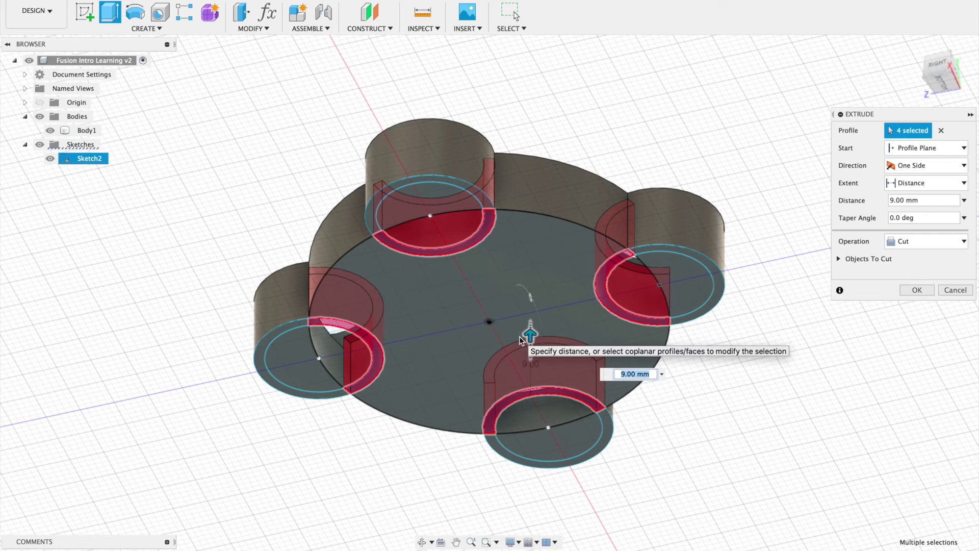
text(5)
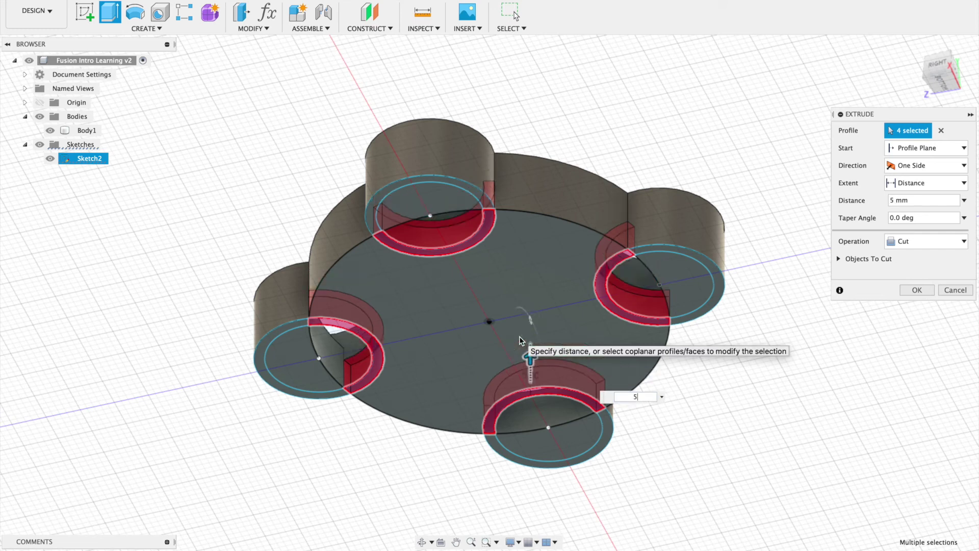
key(Return)
mouse_move(935, 78)
mouse_down()
mouse_move(937, 169)
mouse_move(925, 80)
mouse_move(934, 56)
mouse_move(933, 162)
mouse_move(933, 59)
mouse_move(935, 96)
mouse_move(917, 126)
mouse_up()
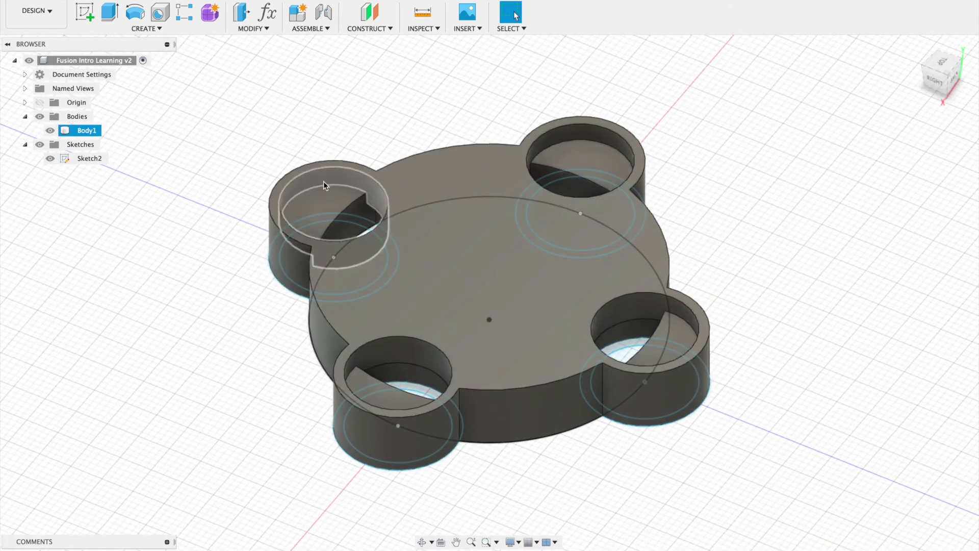